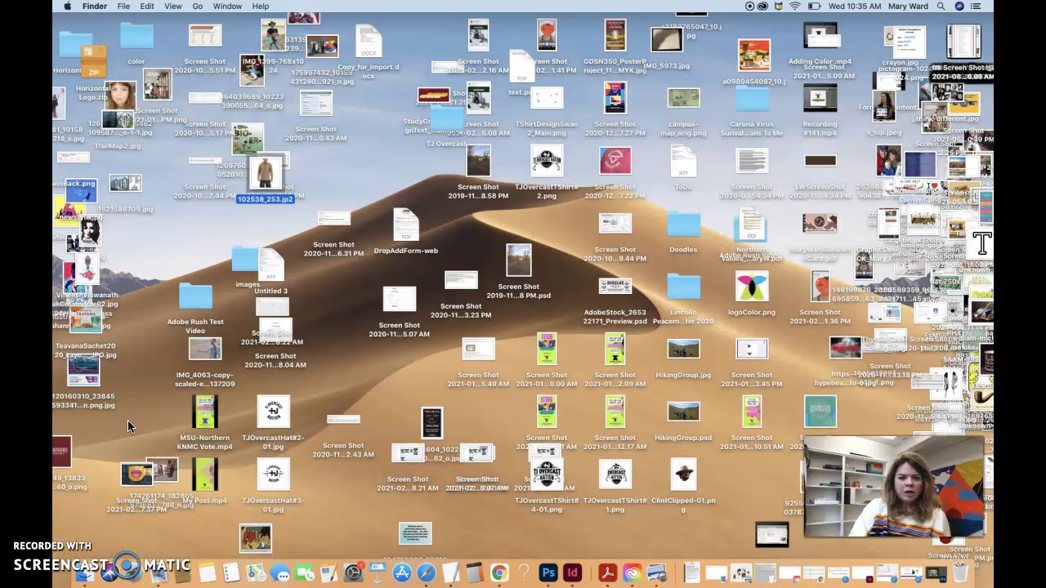
Open the GDSN 231- Graphic Design Applications folder inside Documents
click(87, 577)
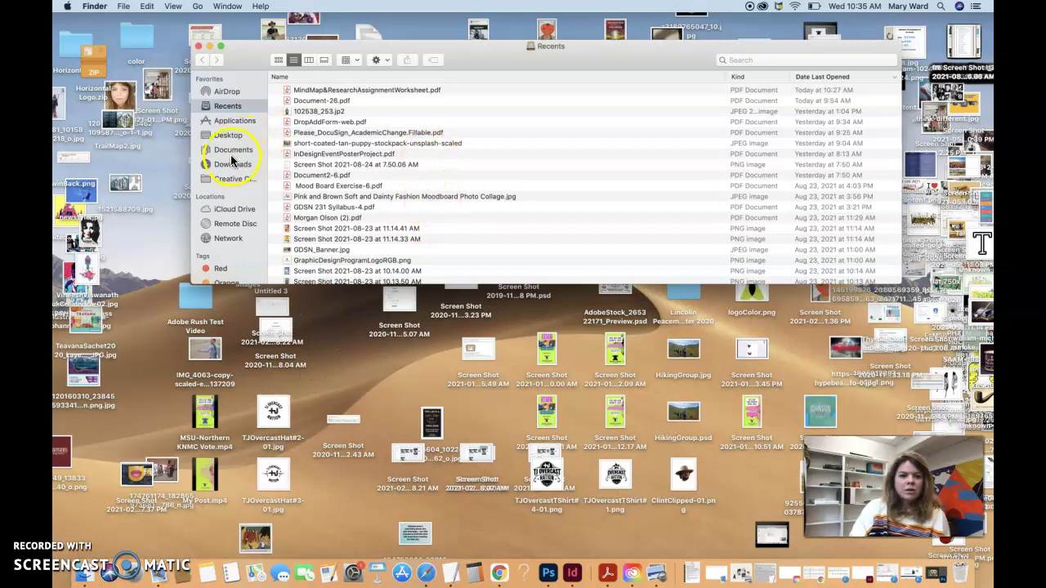
click(231, 152)
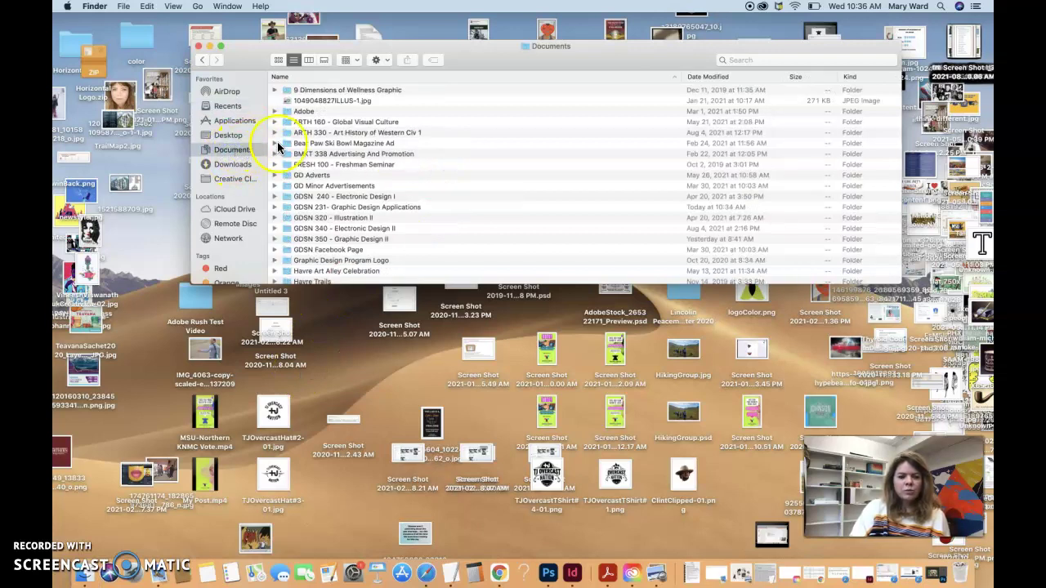
scroll(379, 178, down, 1)
scroll(378, 178, down, 3)
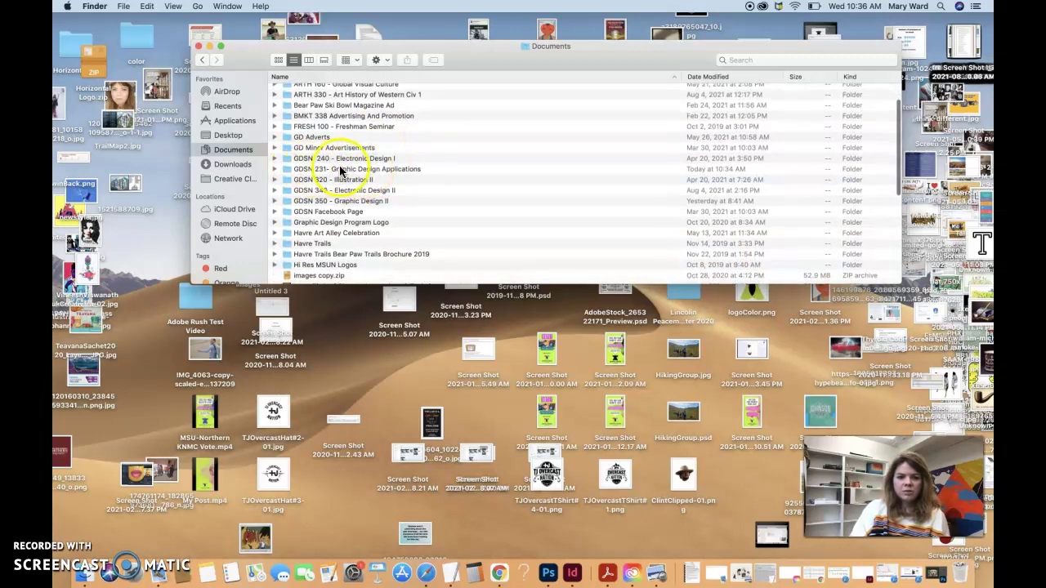
double_click(342, 170)
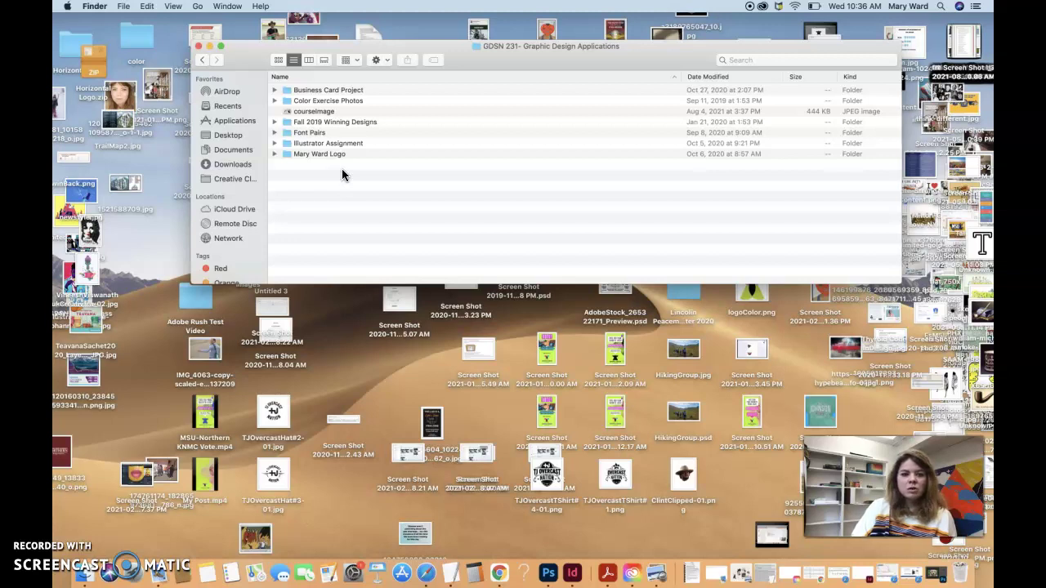
drag(255, 59, 218, 64)
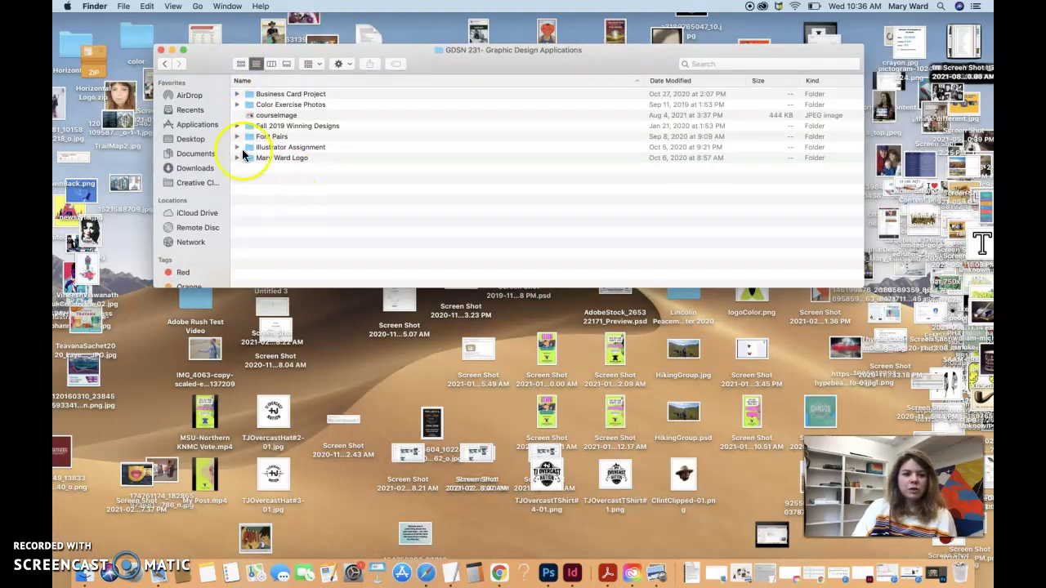
Create a new folder named Modcloth in the GDSN 231- Graphic Design Applications folder
click(125, 7)
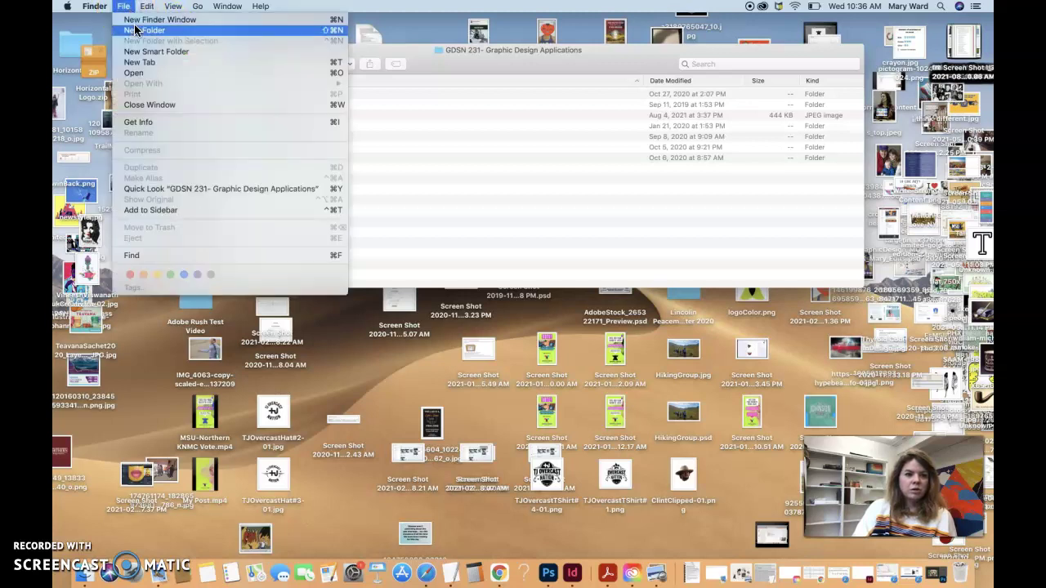
click(314, 188)
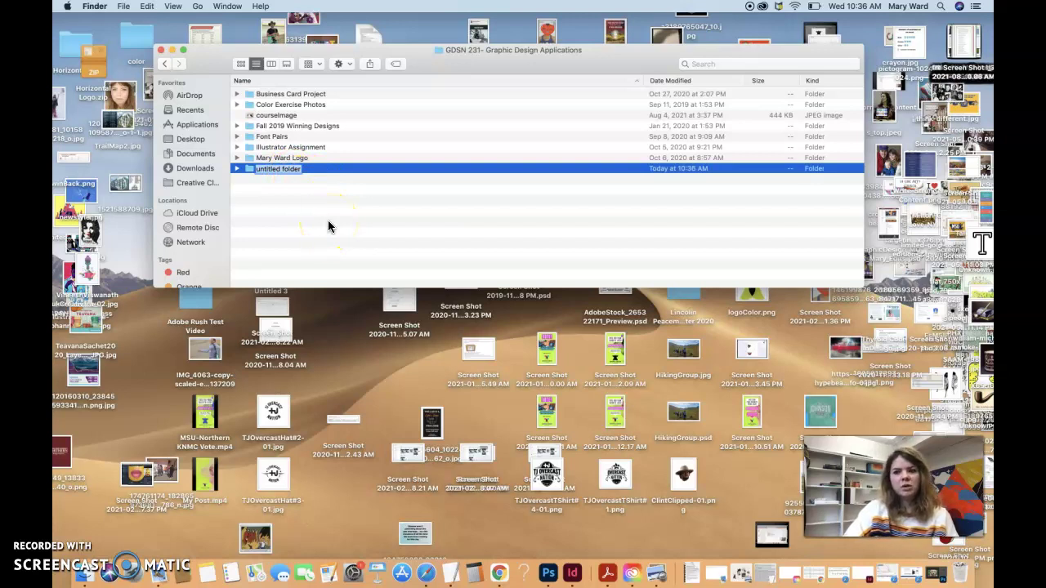
text(Mc)
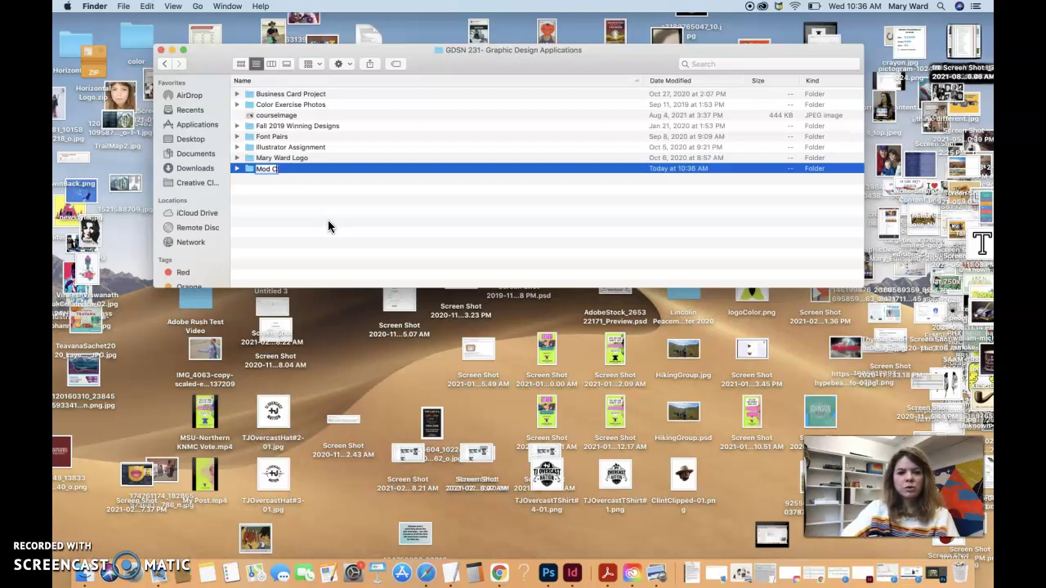
click(349, 241)
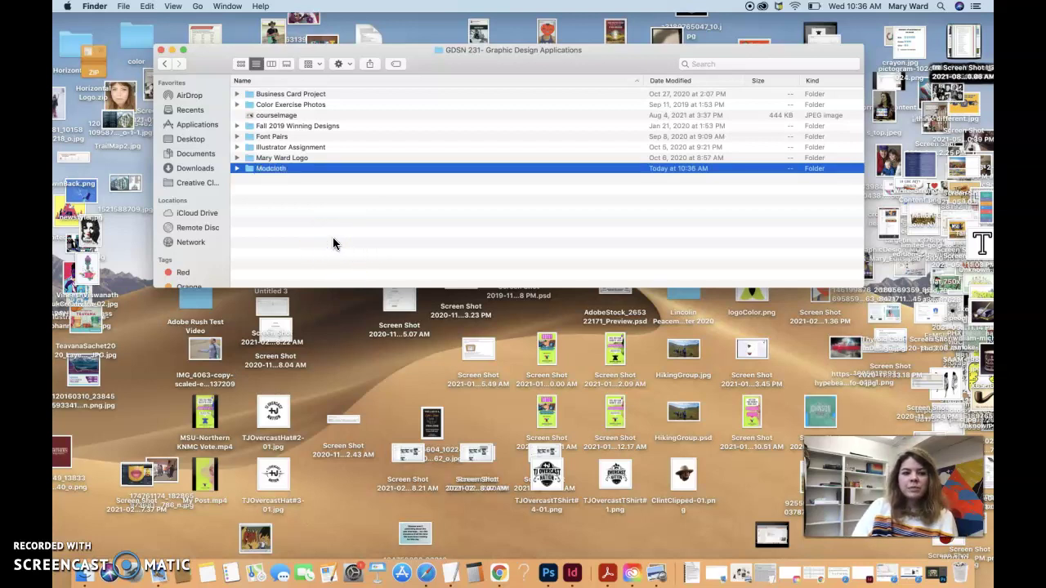
Open the Modcloth folder and create a subfolder named ideas inside it
click(265, 172)
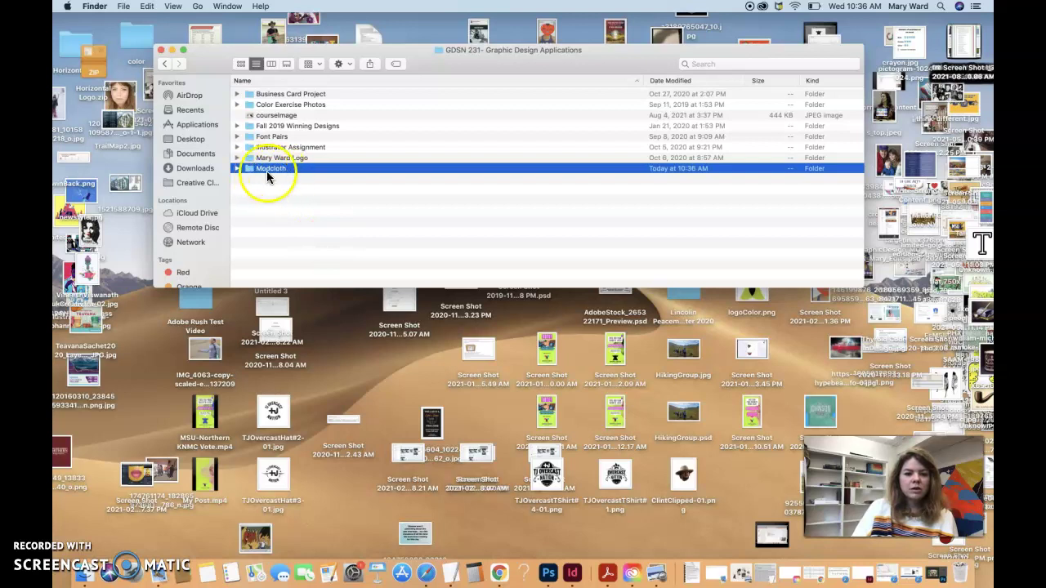
double_click(248, 169)
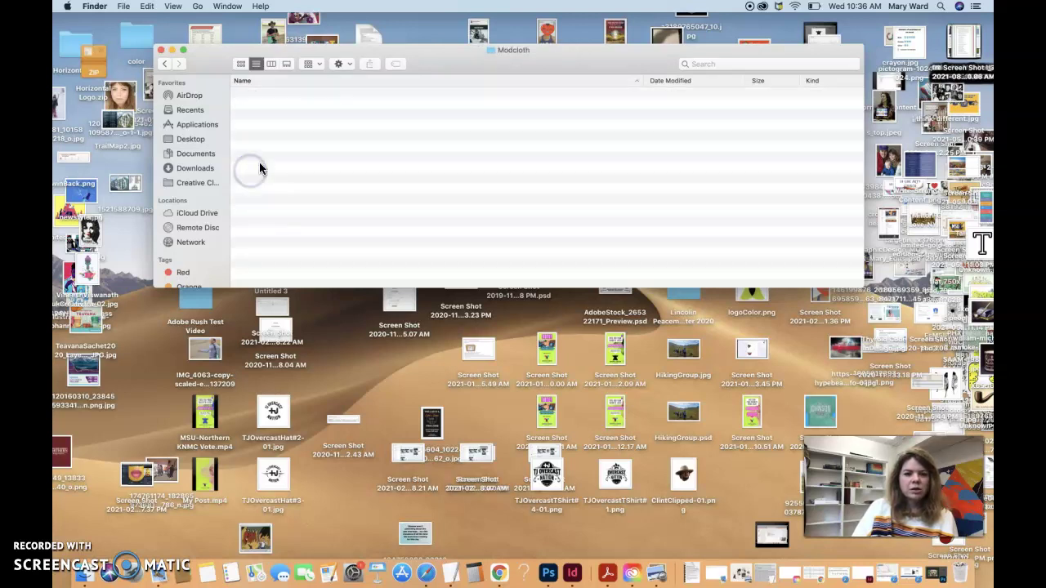
click(123, 5)
click(127, 23)
click(198, 45)
click(124, 6)
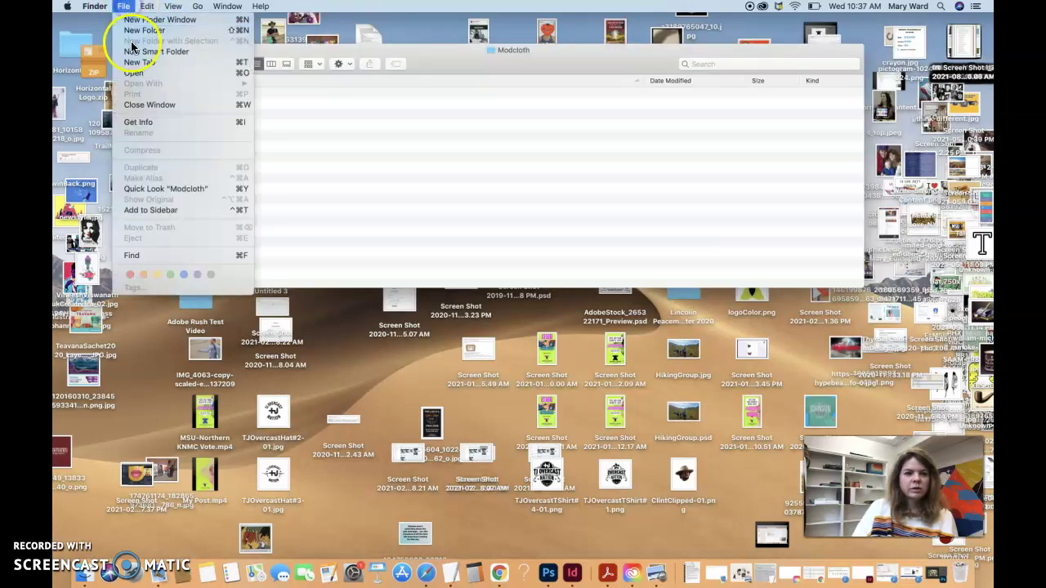
click(144, 30)
text(M)
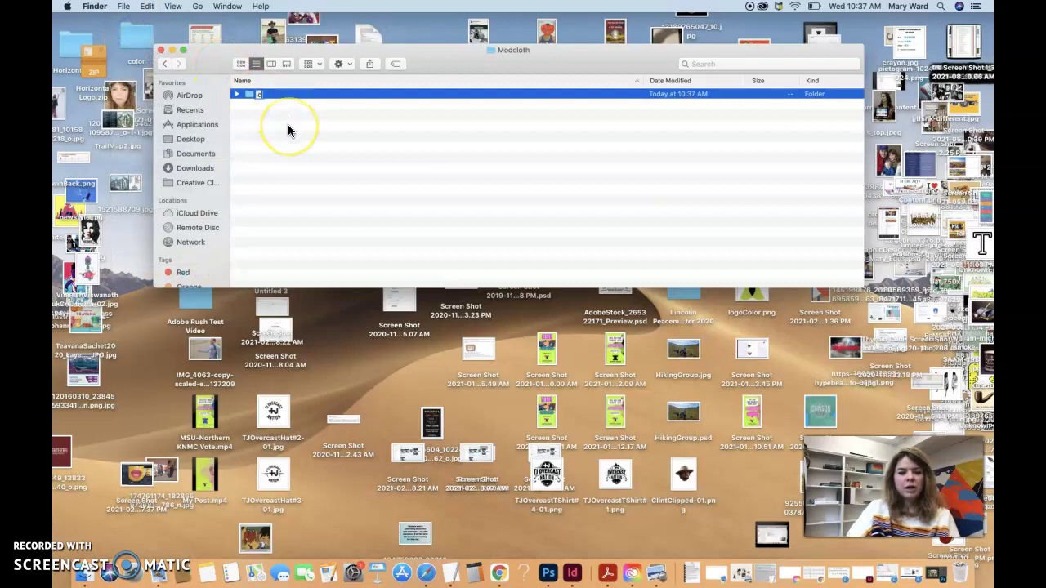
text(deas)
key(Return)
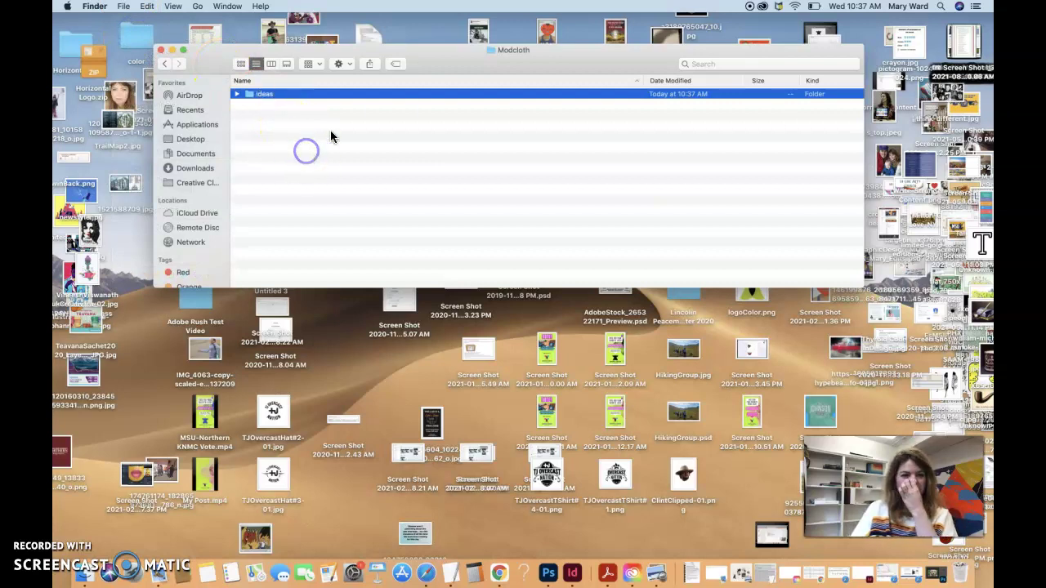
drag(465, 51, 516, 149)
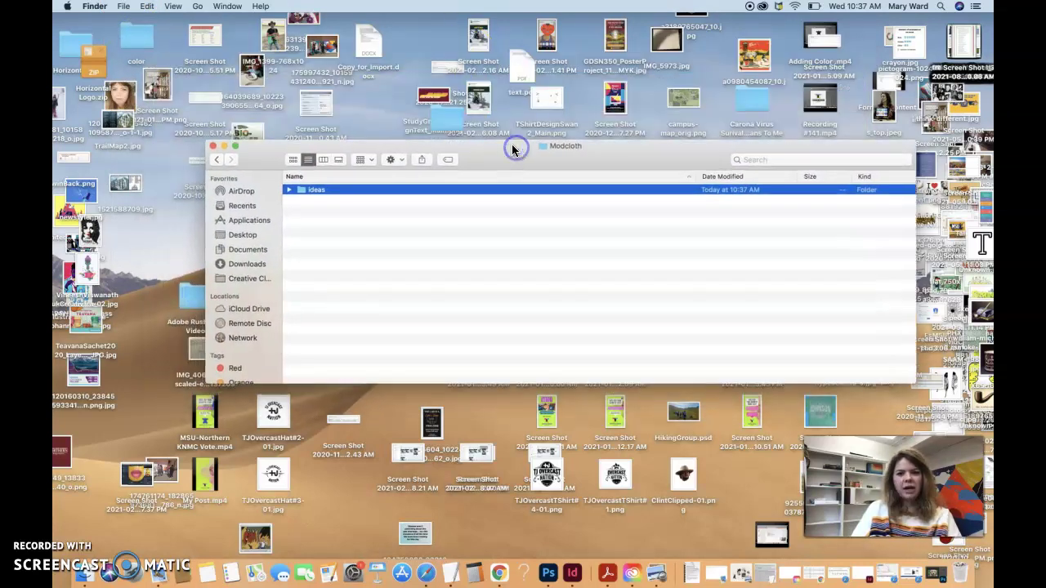
click(588, 168)
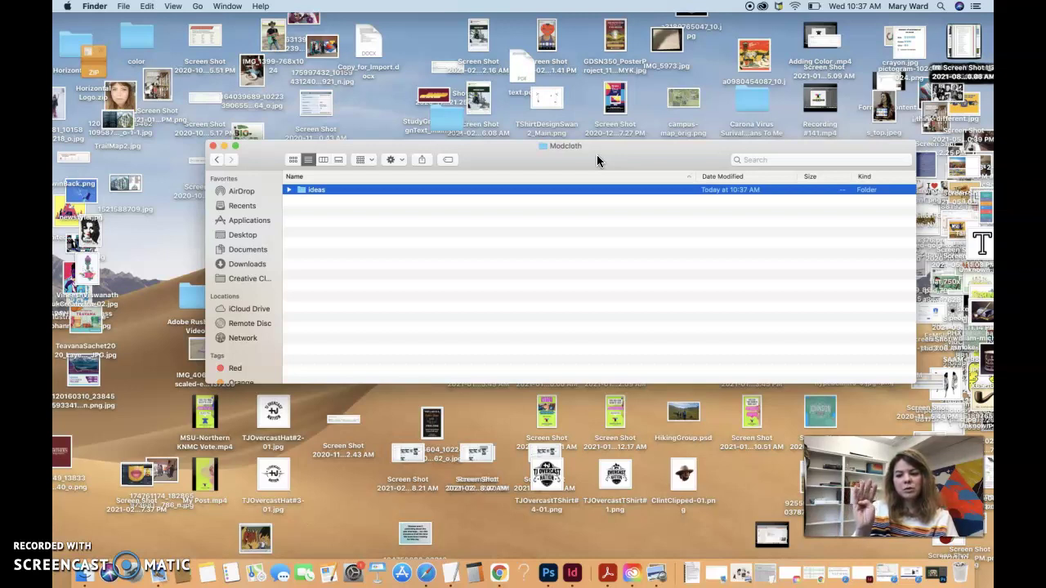
drag(597, 159, 593, 107)
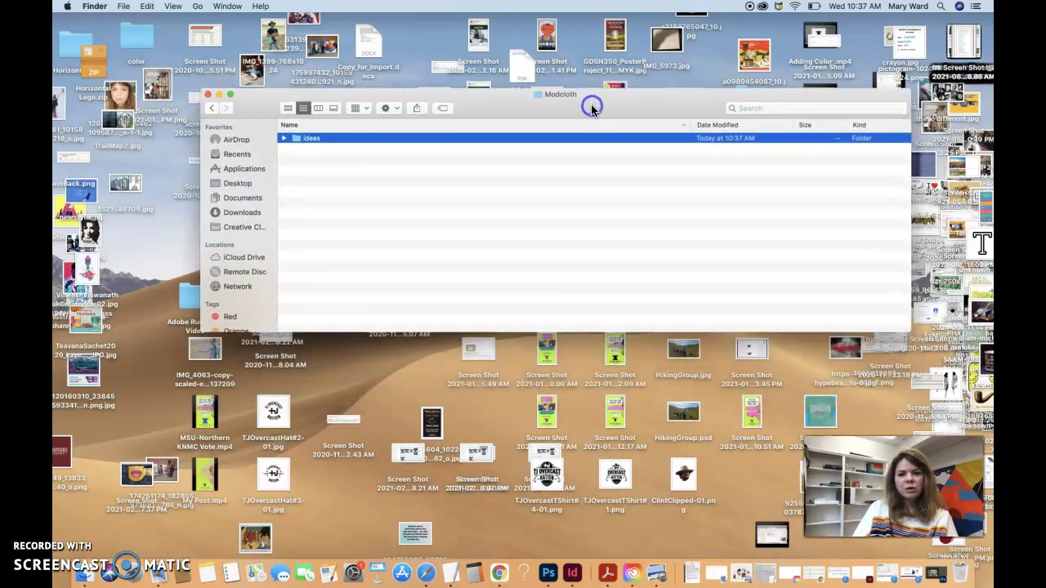
Switch to the minimized Safari window and open Facebook in a new tab
click(427, 572)
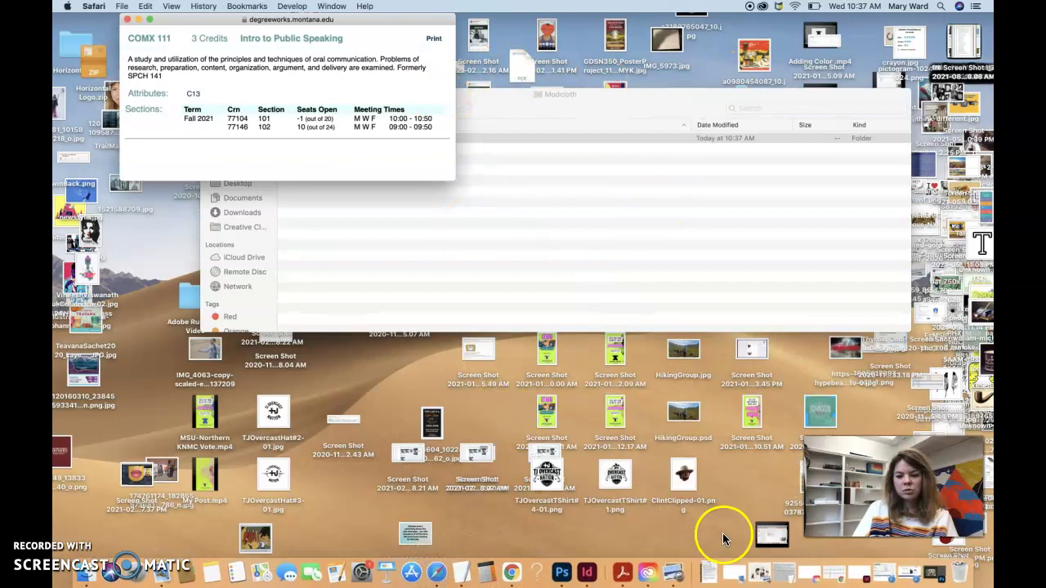
click(924, 577)
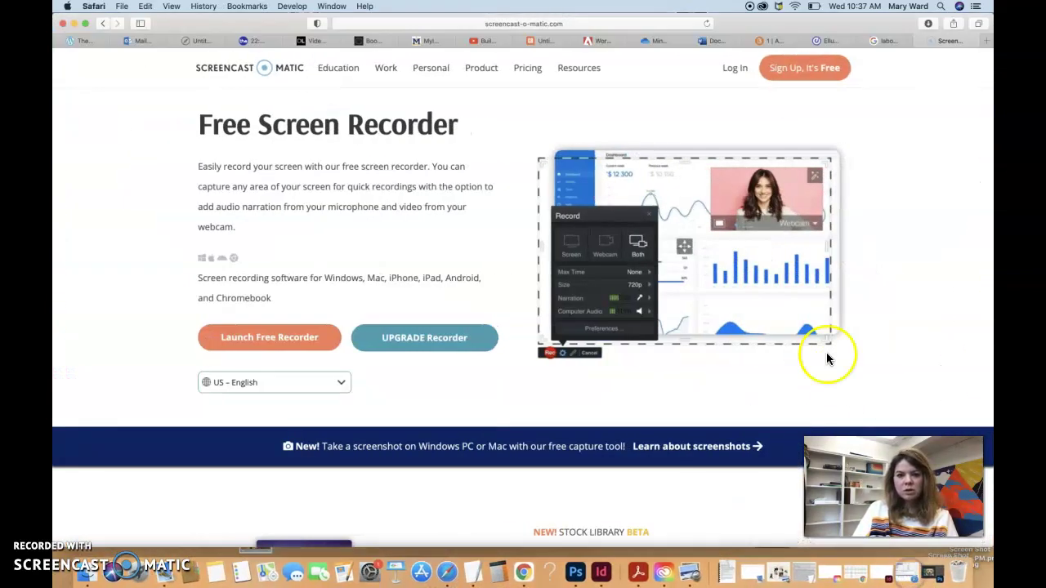
click(983, 49)
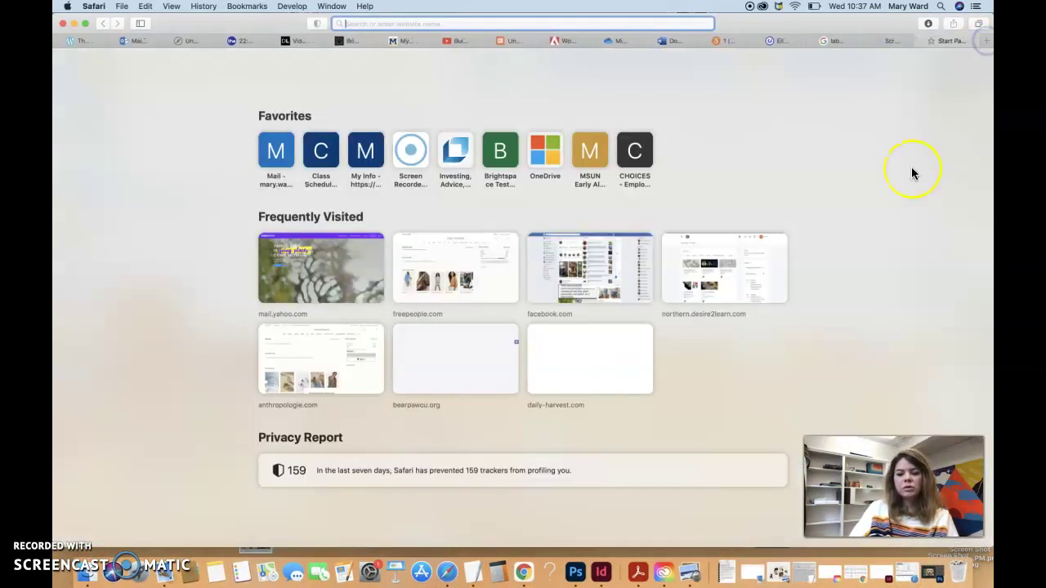
text(fac)
key(Return)
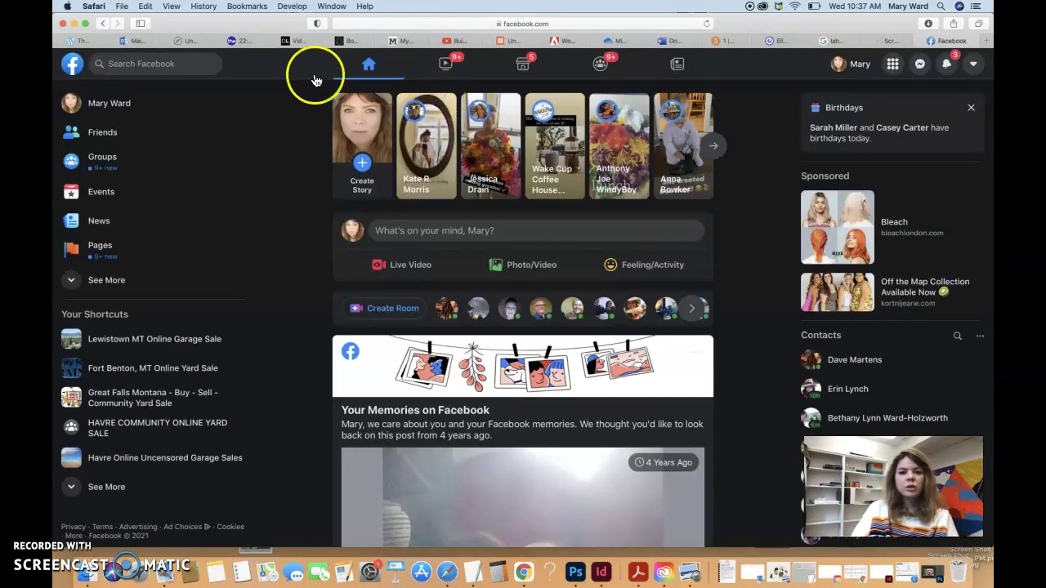
Search Facebook for modcloth and open the verified ModCloth page
text(modclo)
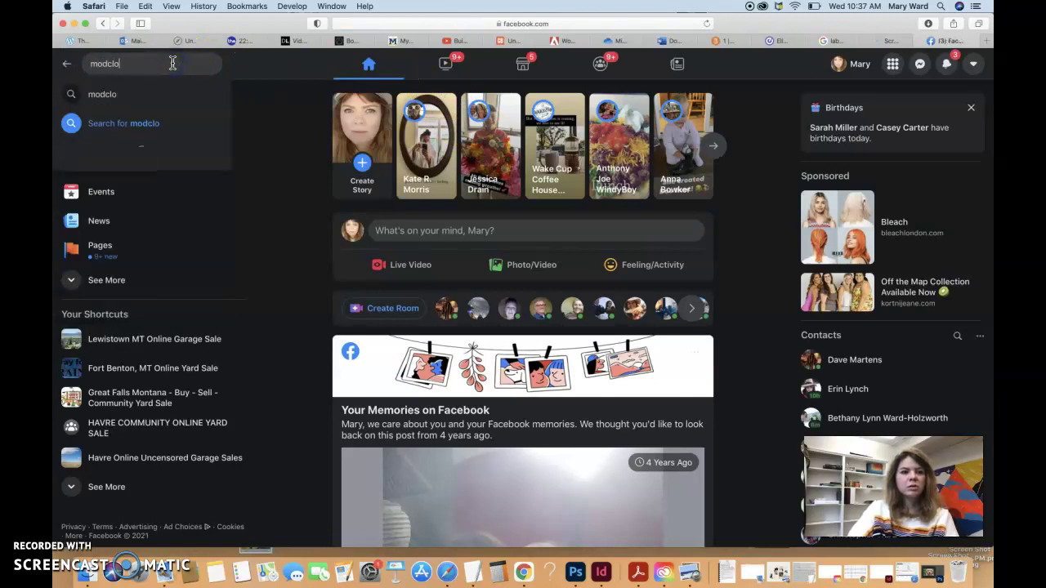
text(th)
key(Return)
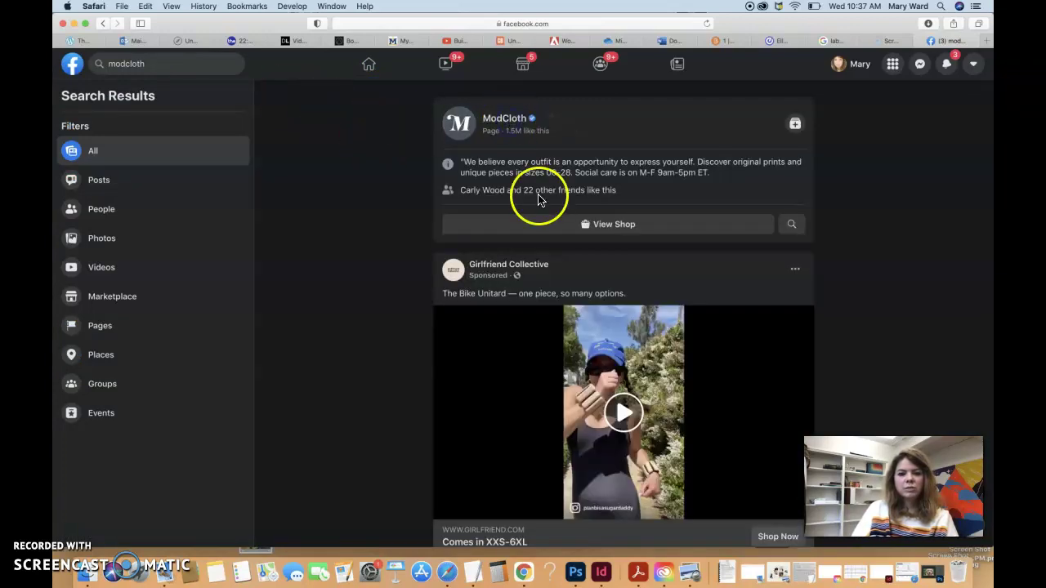
click(539, 200)
Find ModCloth's August 21 "Extra 40% Off" sale post and take a screenshot of the post's header and image
scroll(523, 271, down, 5)
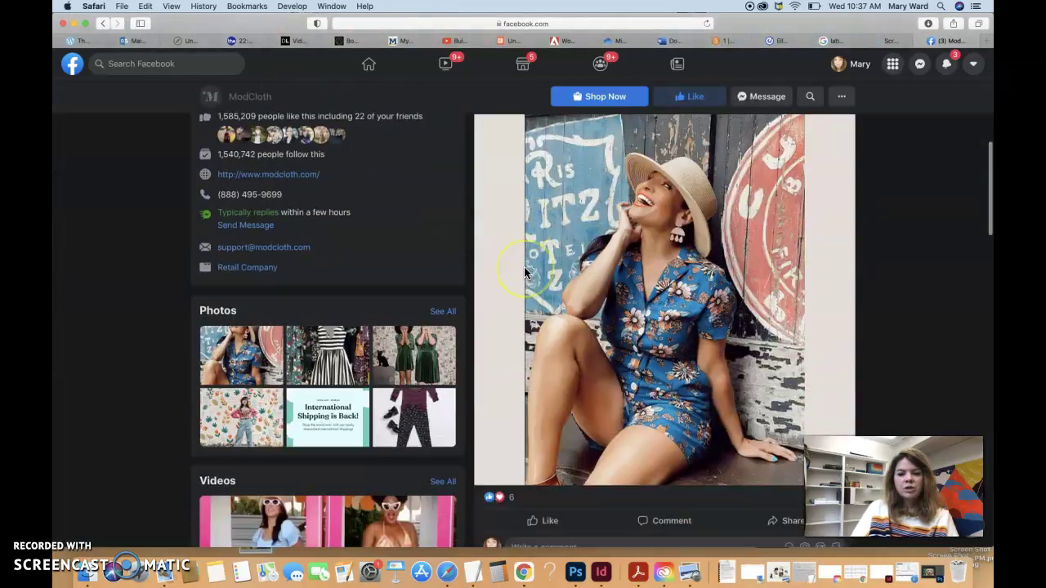
scroll(525, 272, down, 10)
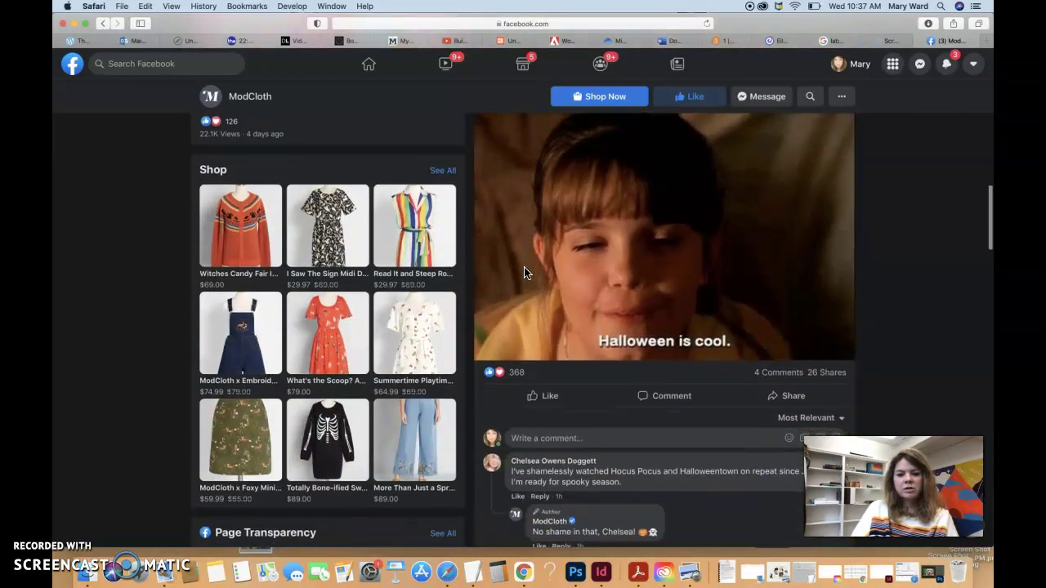
scroll(525, 274, down, 8)
scroll(524, 270, down, 10)
scroll(523, 272, down, 10)
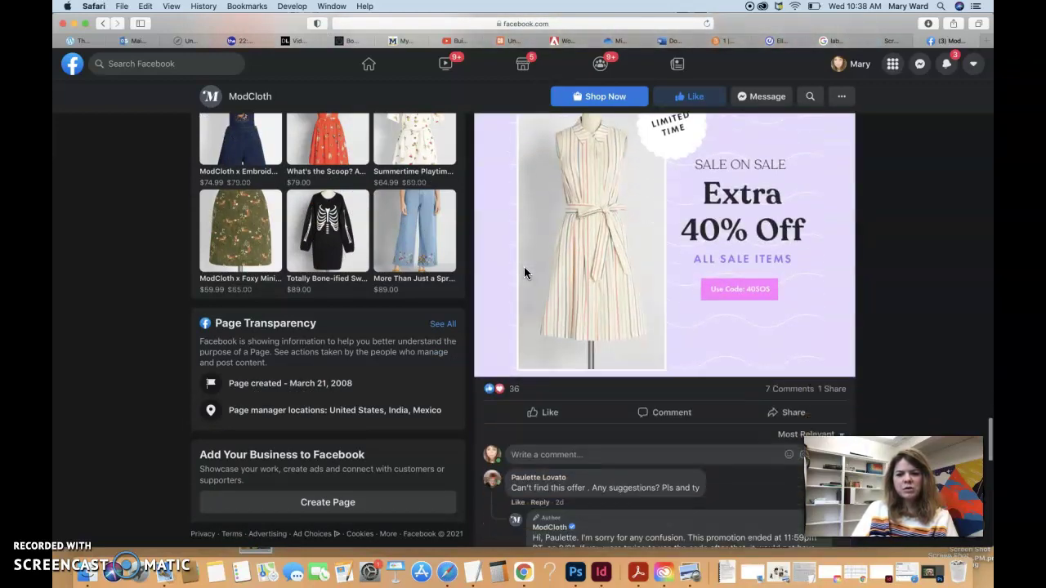
scroll(525, 274, up, 3)
scroll(572, 226, down, 1)
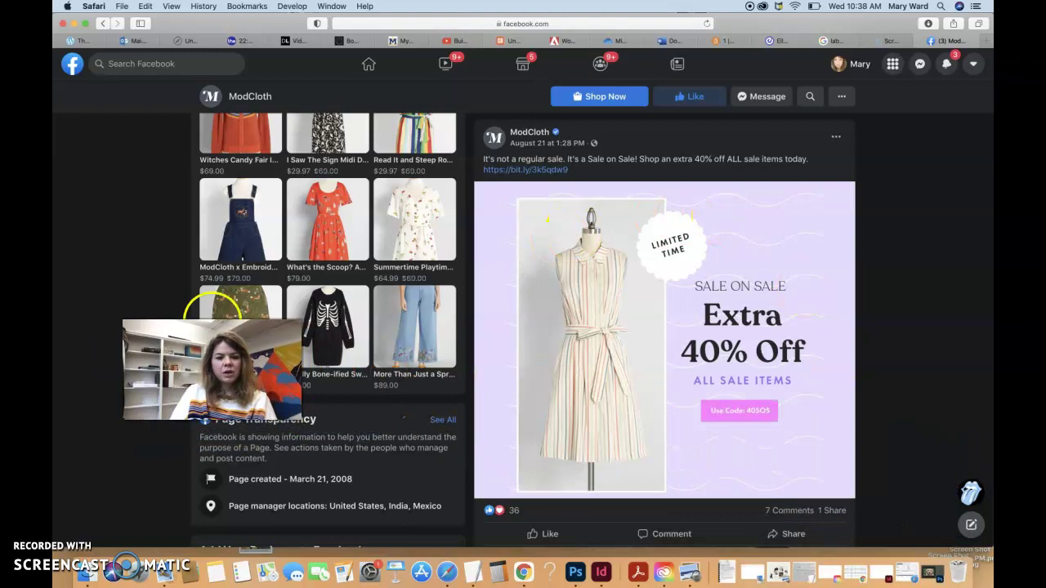
scroll(525, 270, up, 1)
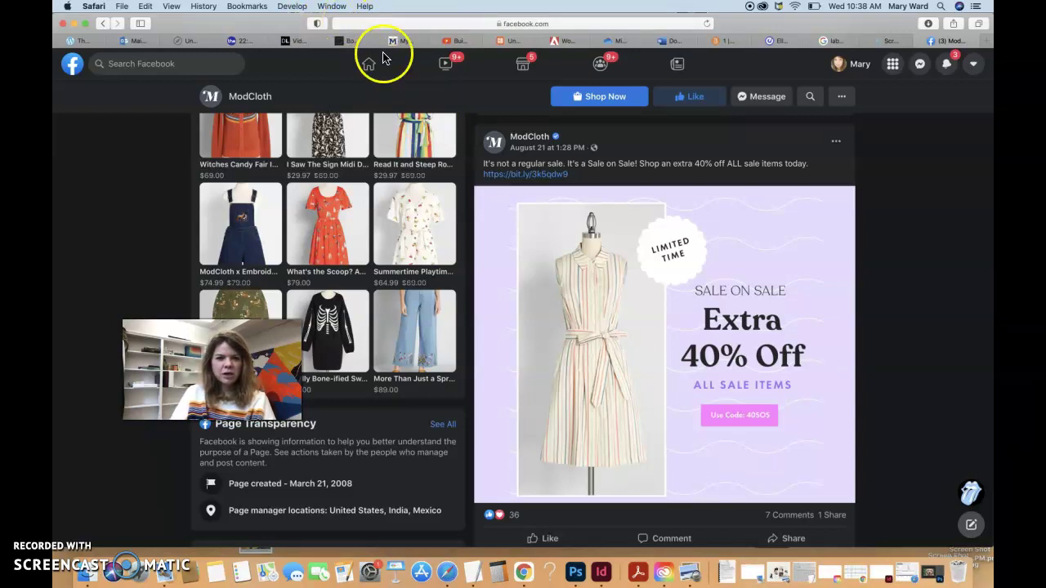
drag(474, 127, 857, 510)
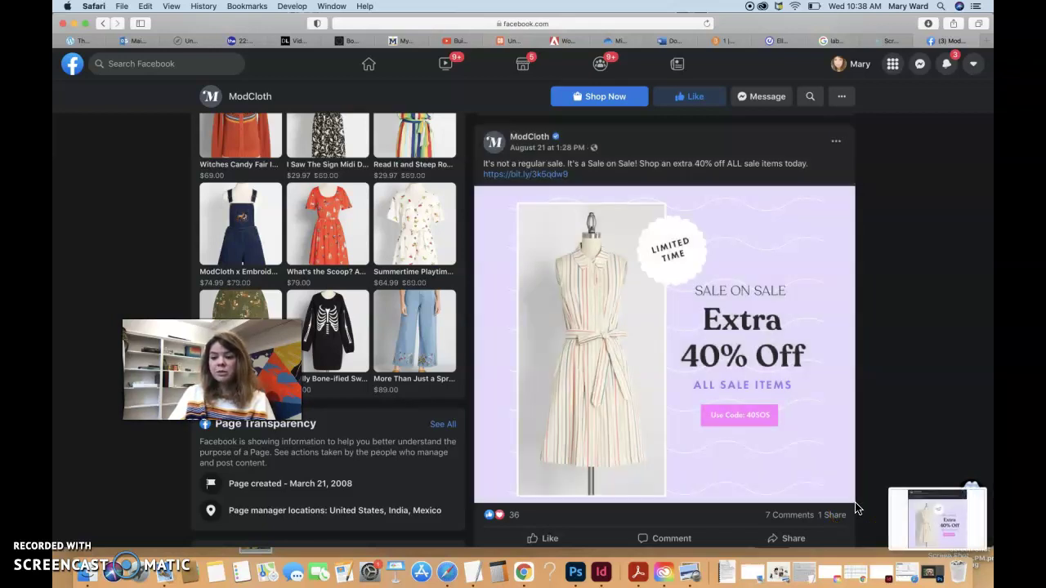
click(927, 527)
click(938, 357)
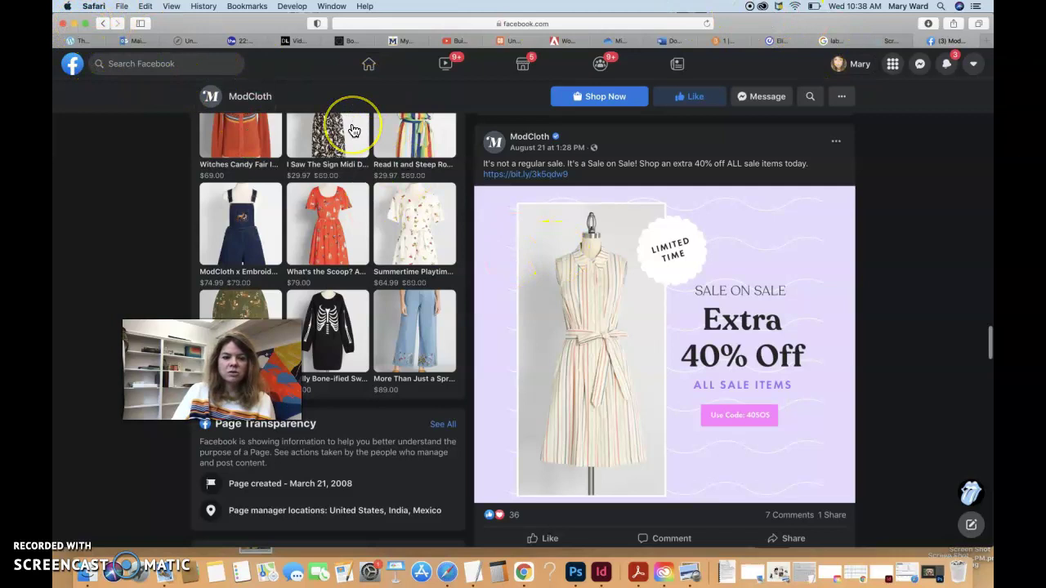
Minimize the Facebook browser window and bring the Modcloth Finder window to the front
scroll(353, 131, up, 2)
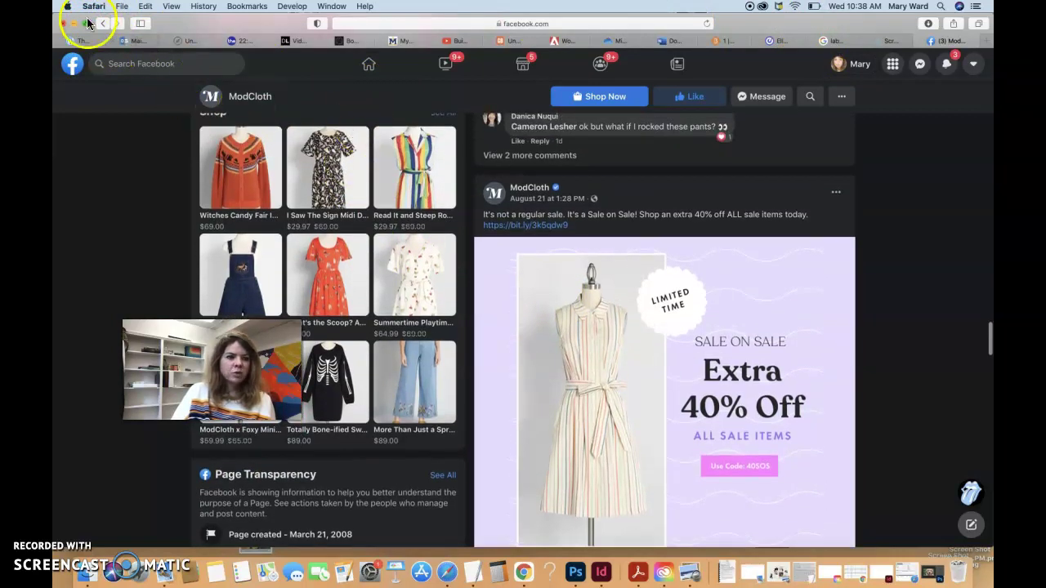
click(76, 22)
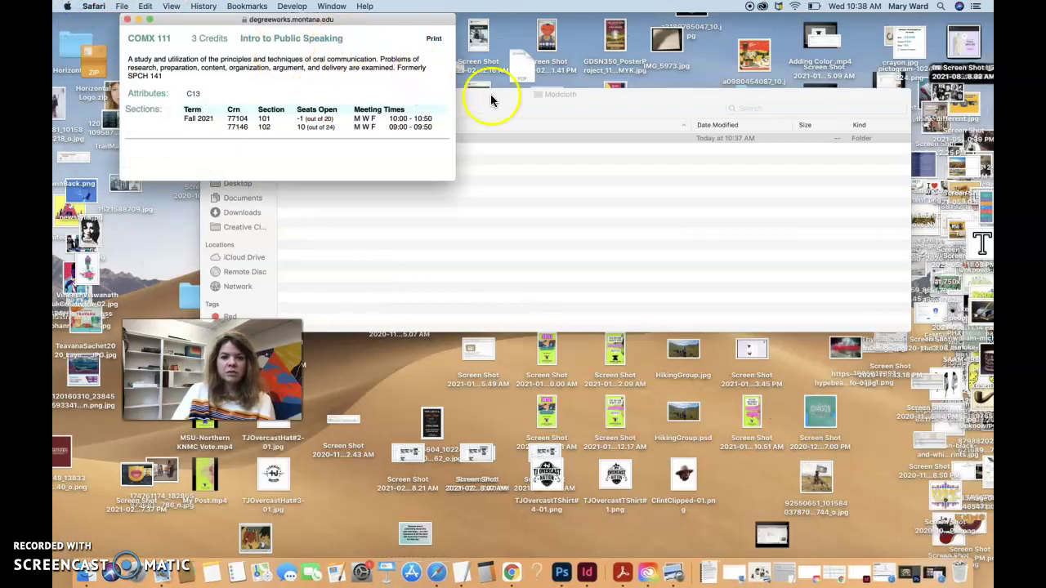
click(491, 99)
drag(483, 107, 481, 124)
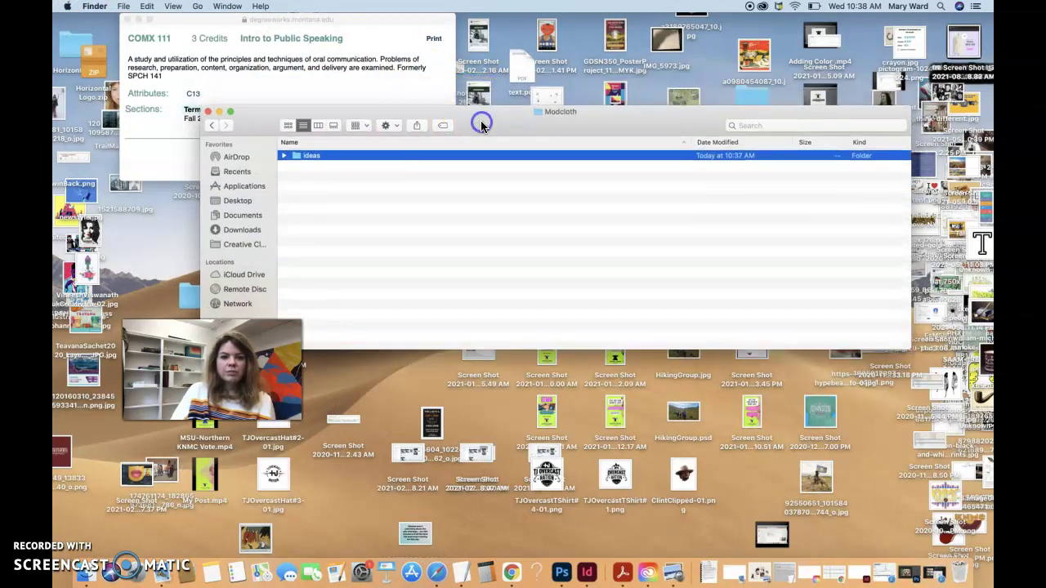
click(94, 5)
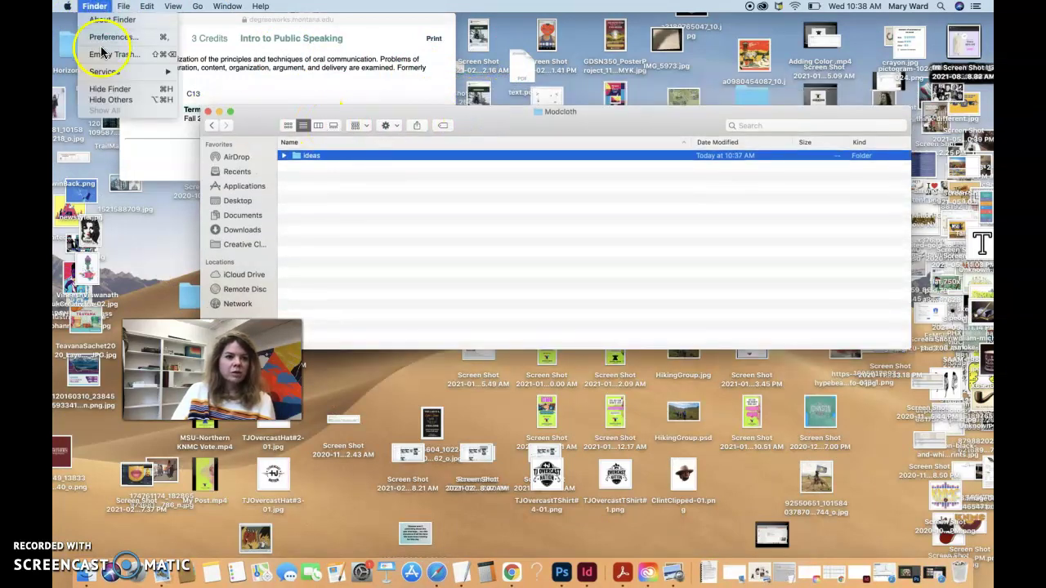
click(125, 8)
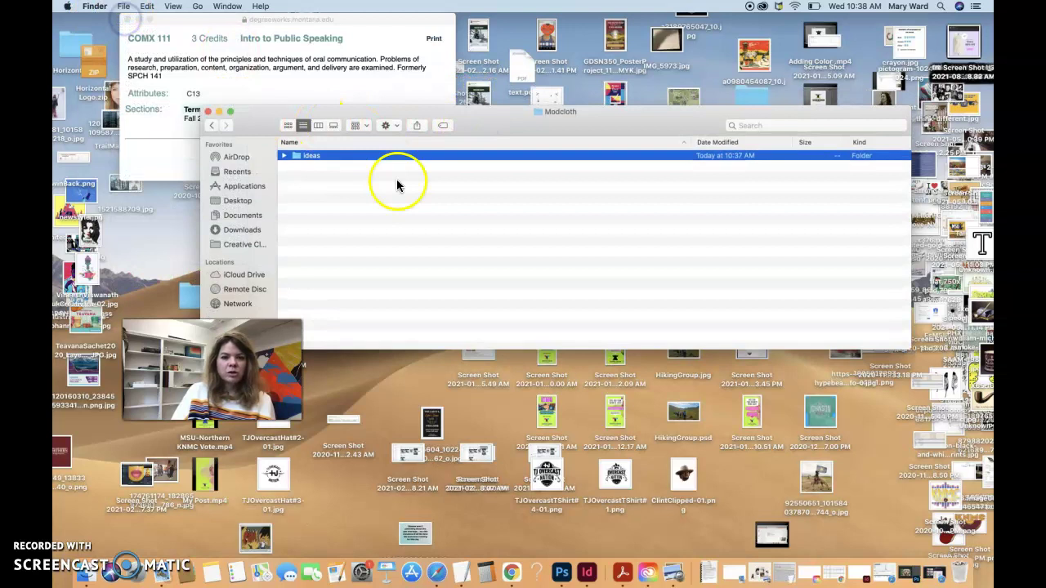
Open a new Finder window and move Screen Shot 2021-08-25 at 10.38.32 AM from Recents into the ideas folder
key(super+n)
drag(245, 32, 385, 335)
drag(460, 373, 311, 157)
click(312, 159)
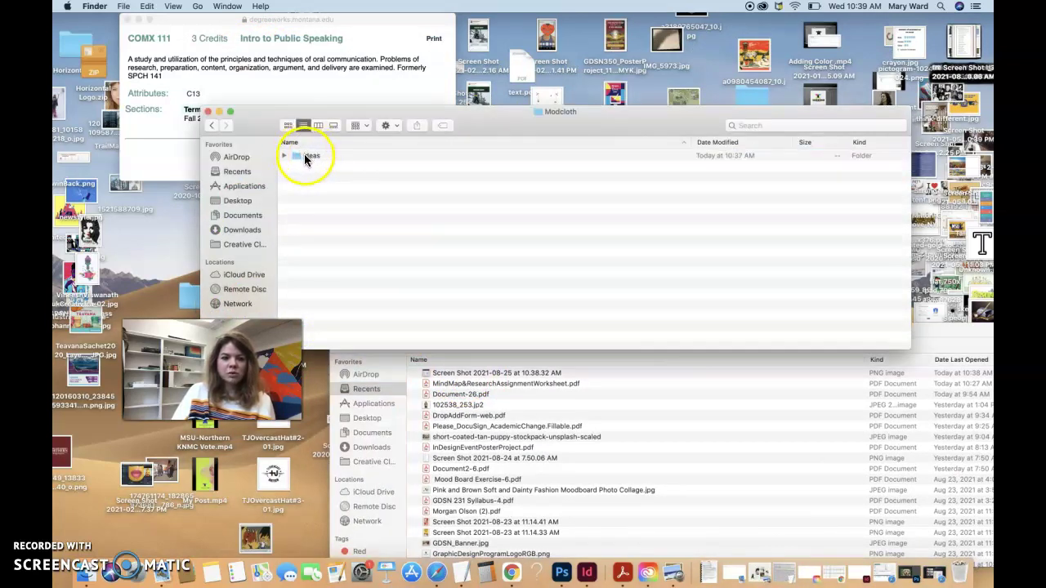
Close the moodboard collage preview and the Modcloth Finder window, and bring up the Downloads folder window clear of the Recents window
drag(602, 125, 671, 135)
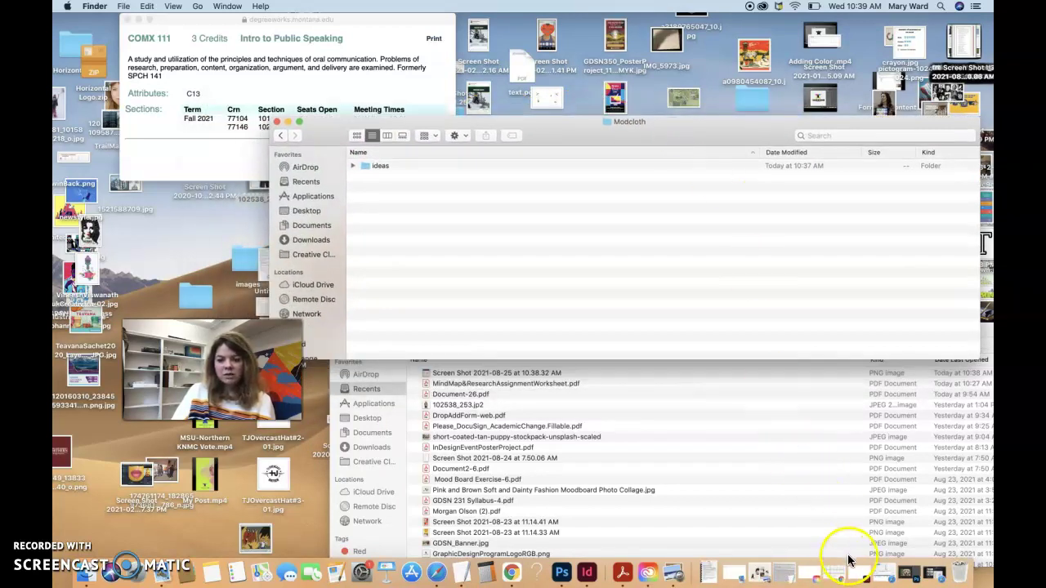
click(760, 578)
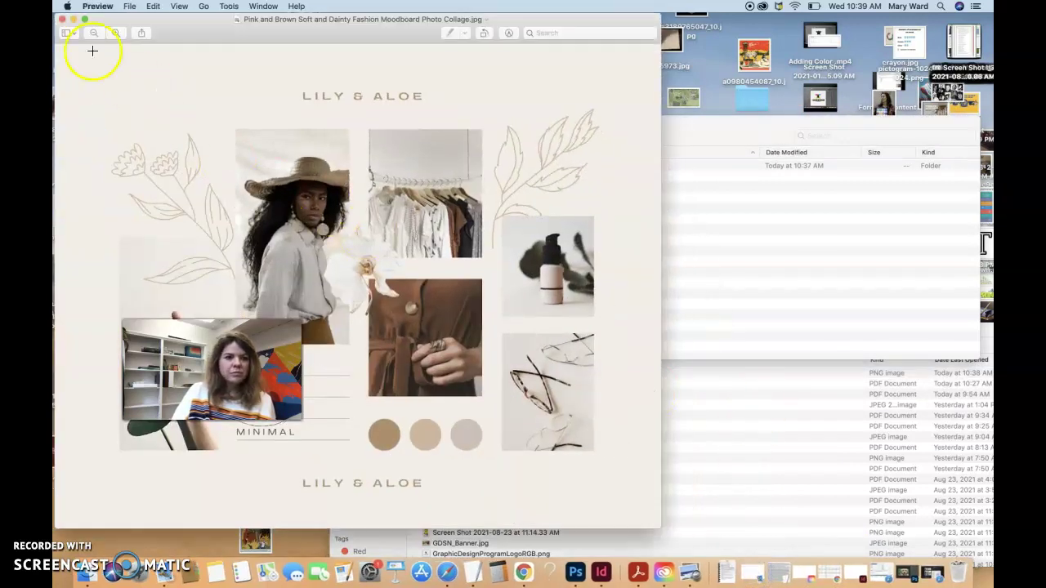
click(66, 18)
click(725, 572)
click(780, 135)
click(515, 315)
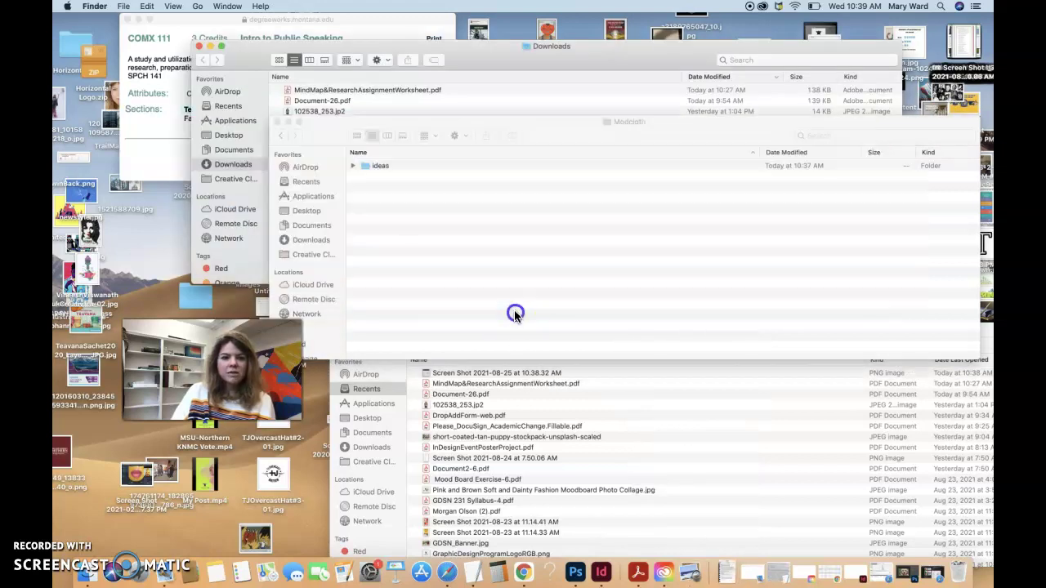
click(278, 122)
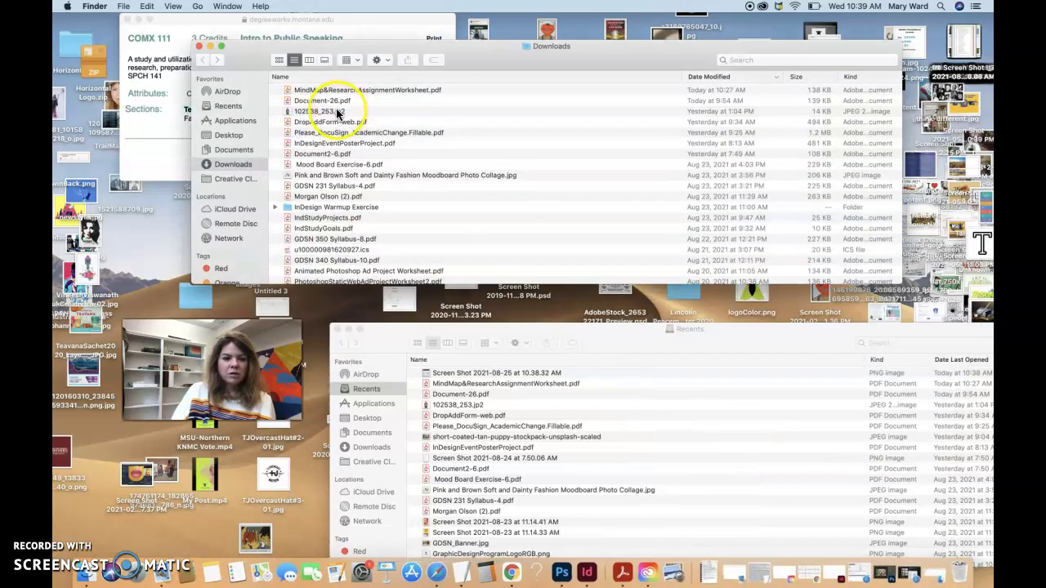
drag(250, 49, 620, 121)
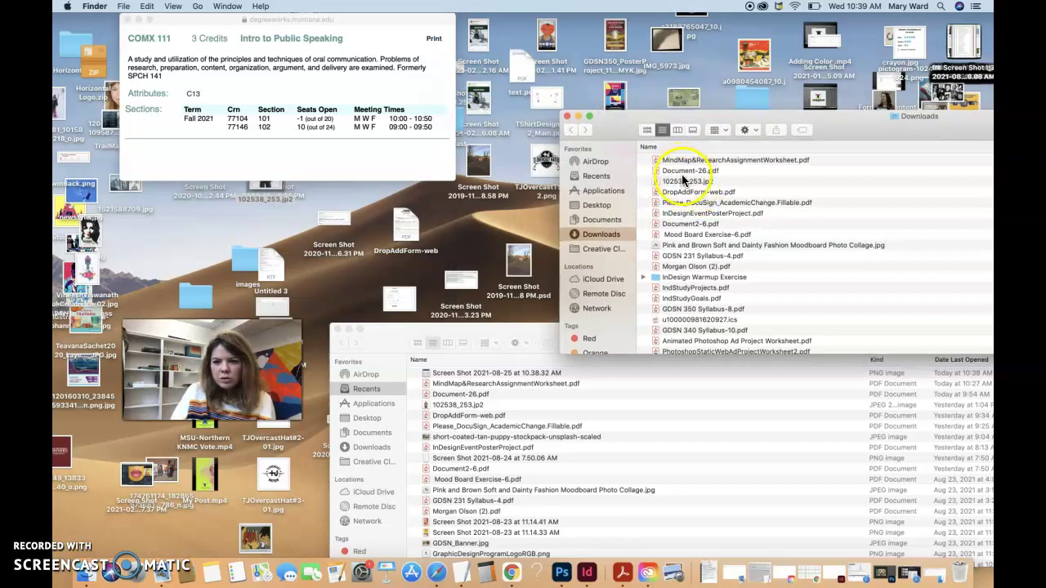
Rename the Pink and Brown Soft and Dainty Fashion Moodboard Photo Collage image in Downloads as MindMap.jpg
click(690, 247)
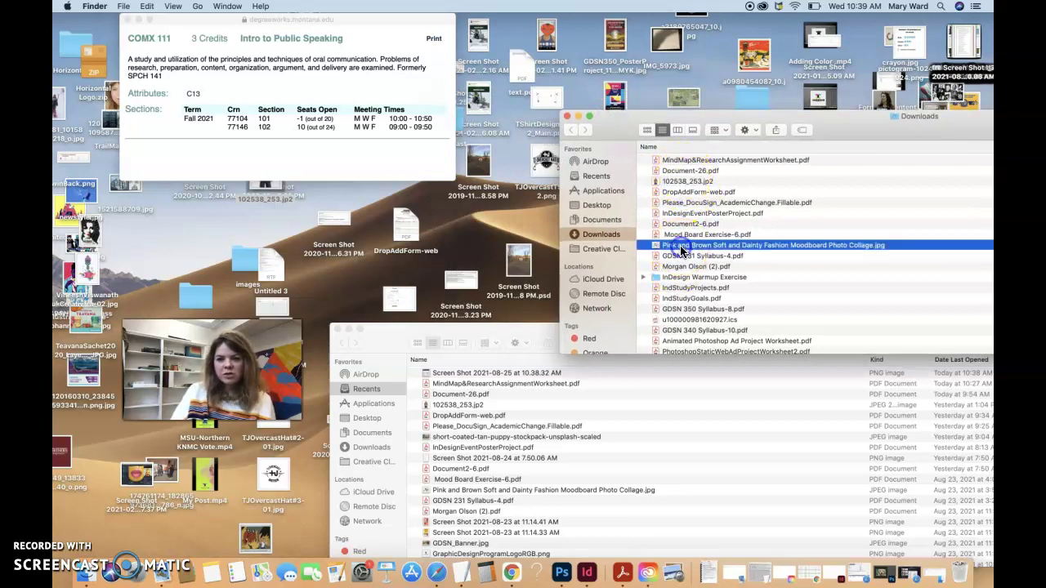
click(698, 246)
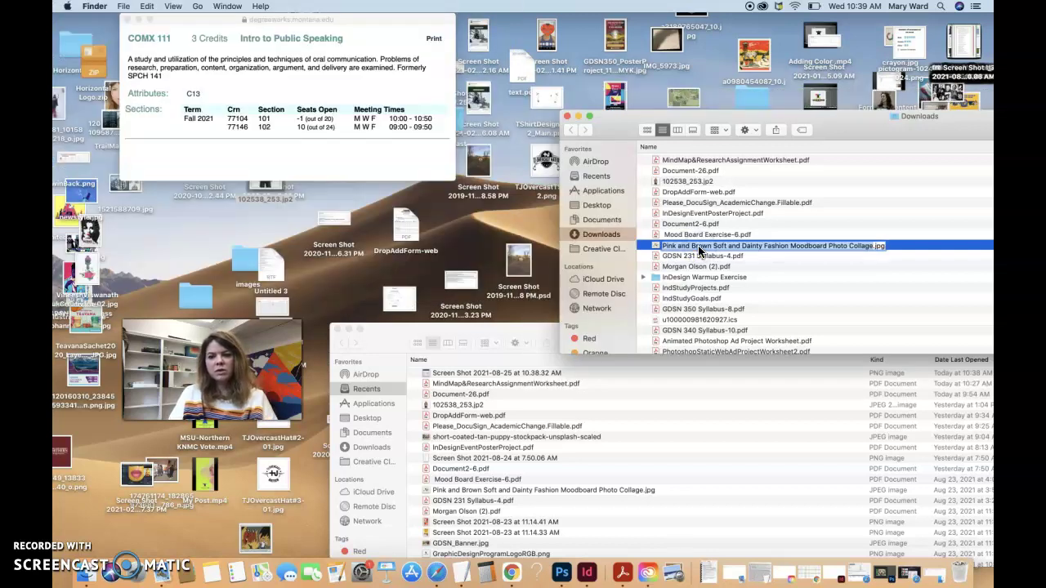
text(MindM)
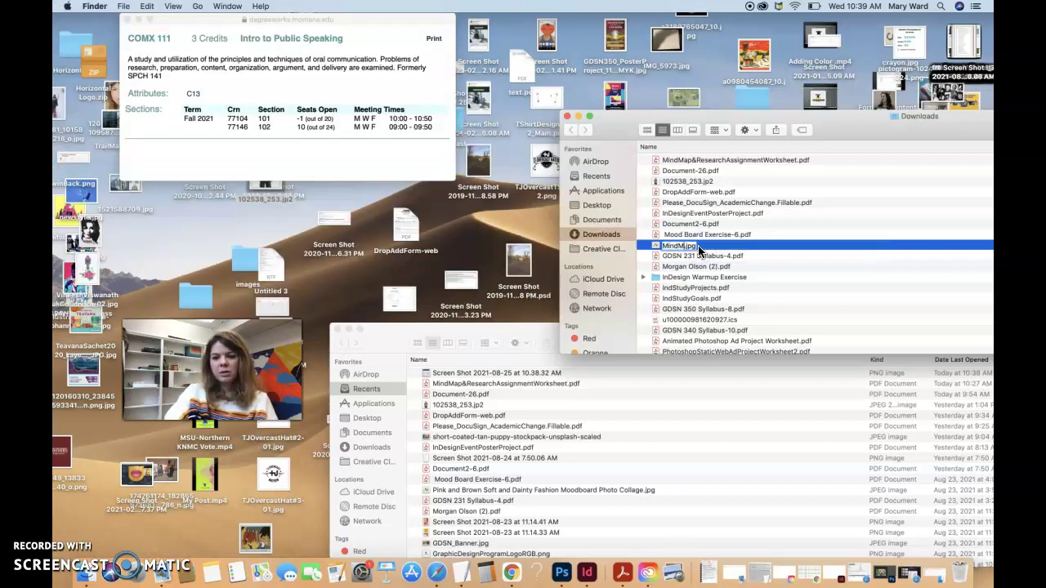
click(721, 253)
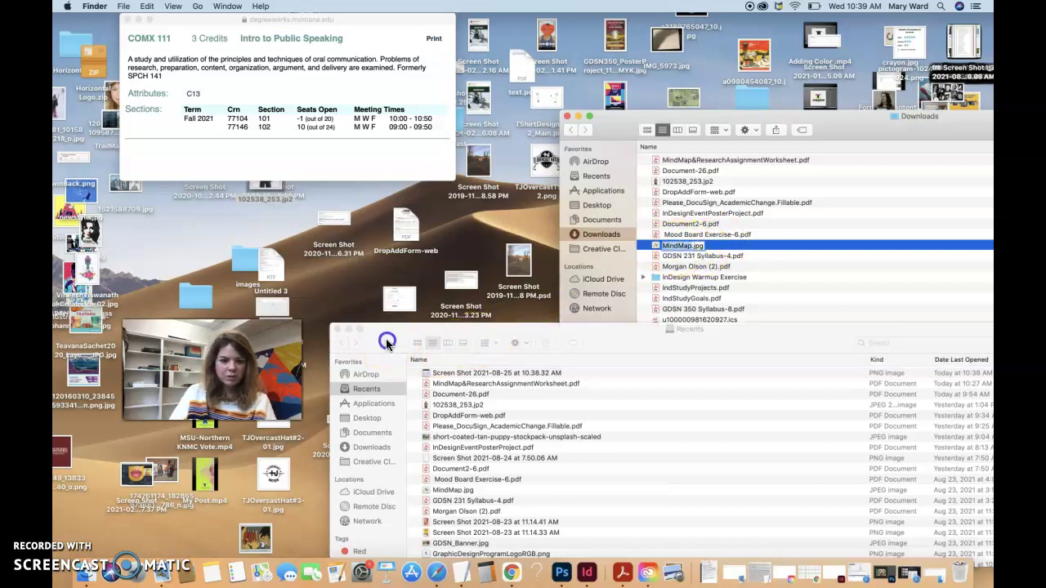
Open the Modcloth folder inside Documents, GDSN 231- Graphic Design Applications, and move MindMap.jpg into it from Downloads
drag(434, 347, 430, 322)
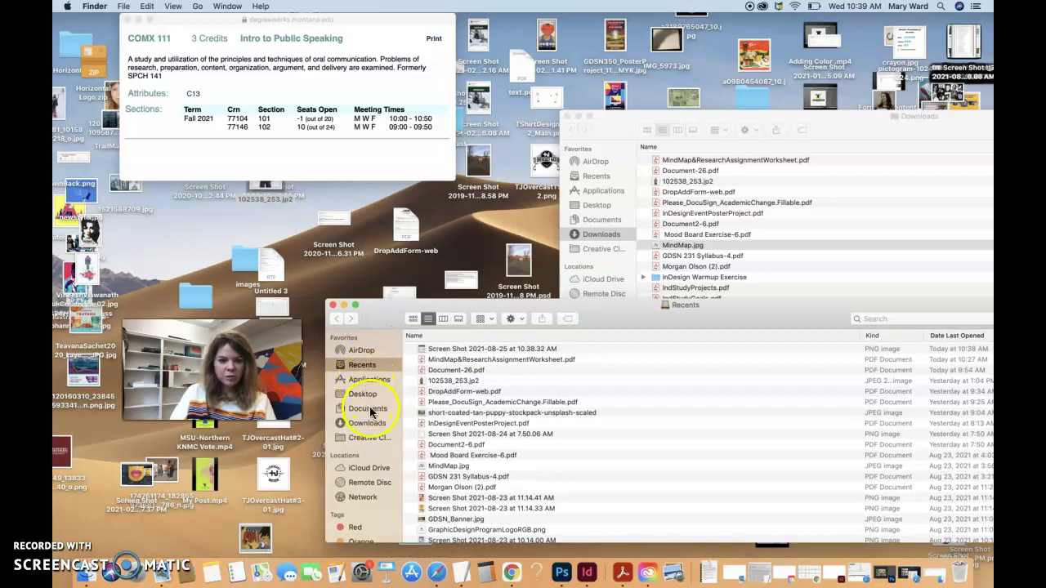
mouse_move(390, 301)
mouse_down()
mouse_move(398, 469)
mouse_move(388, 284)
mouse_up()
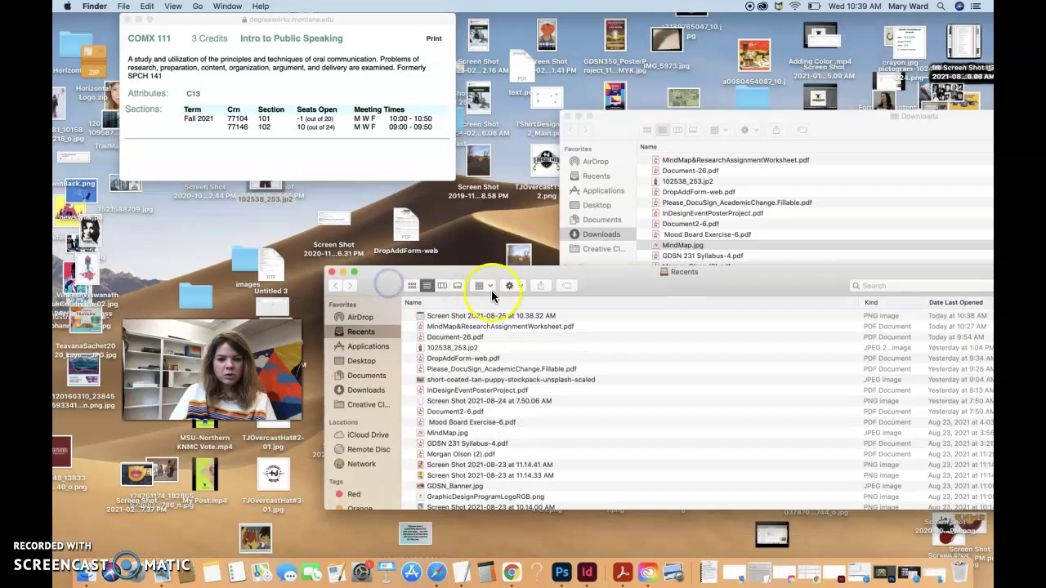
click(366, 375)
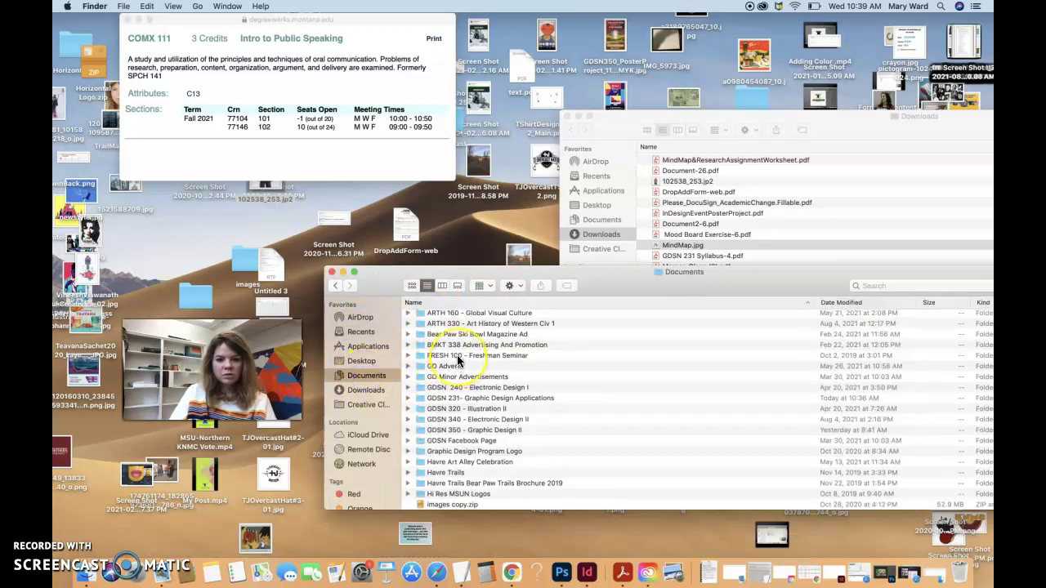
click(470, 403)
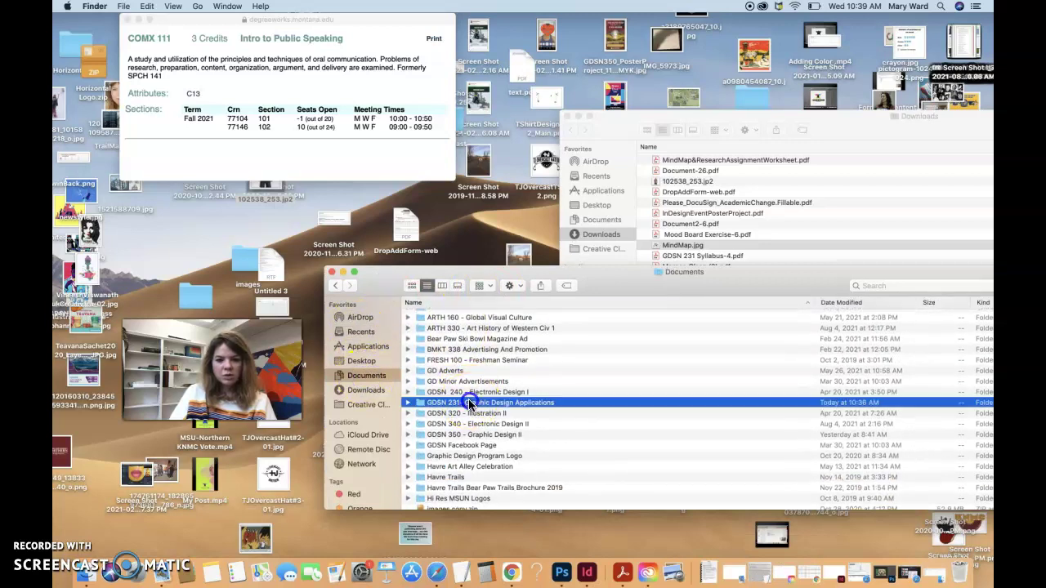
double_click(470, 403)
double_click(443, 390)
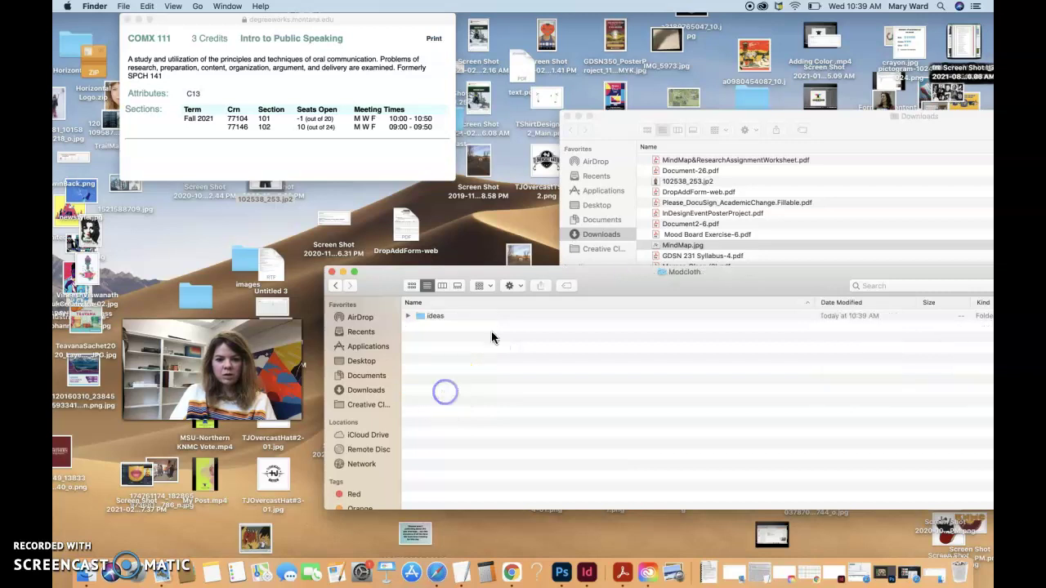
drag(618, 276, 619, 279)
drag(686, 243, 470, 360)
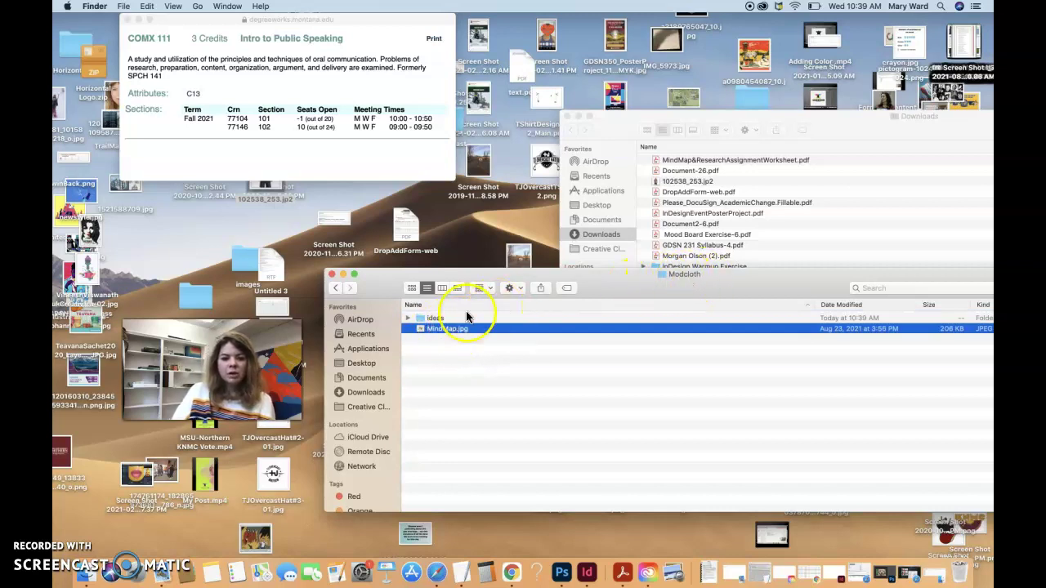
Return to the GDSN 231- Graphic Design Applications folder and compress the Modcloth folder into a zip archive
click(335, 286)
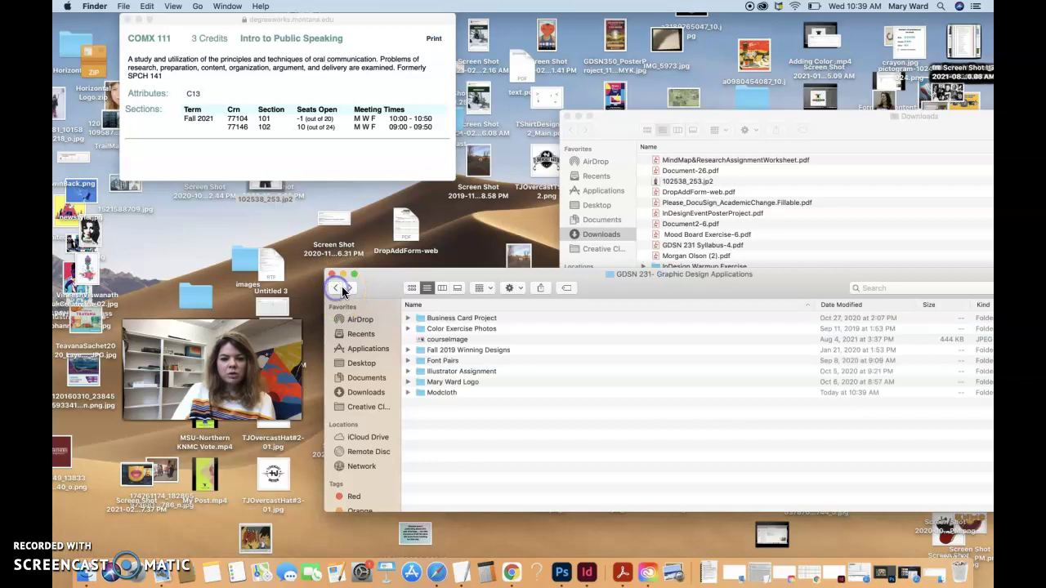
right_click(434, 394)
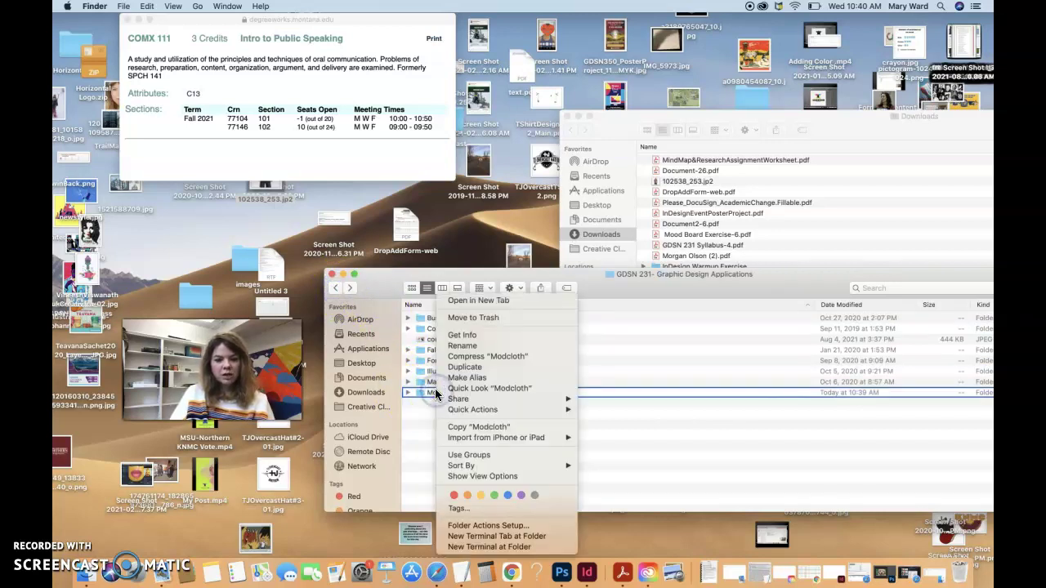
click(463, 358)
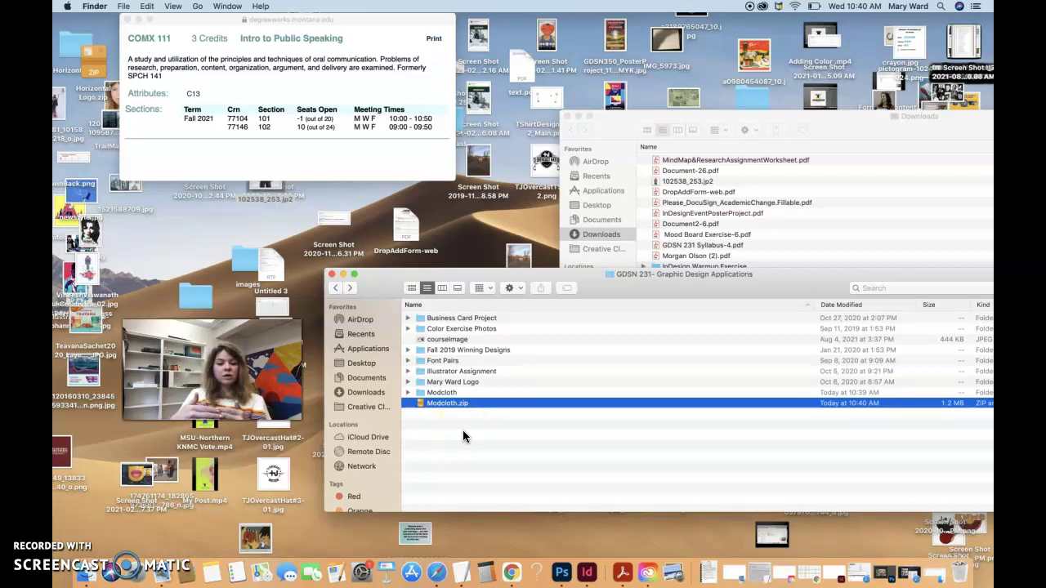
Check the contents of the Modcloth folder and its ideas subfolder
double_click(441, 393)
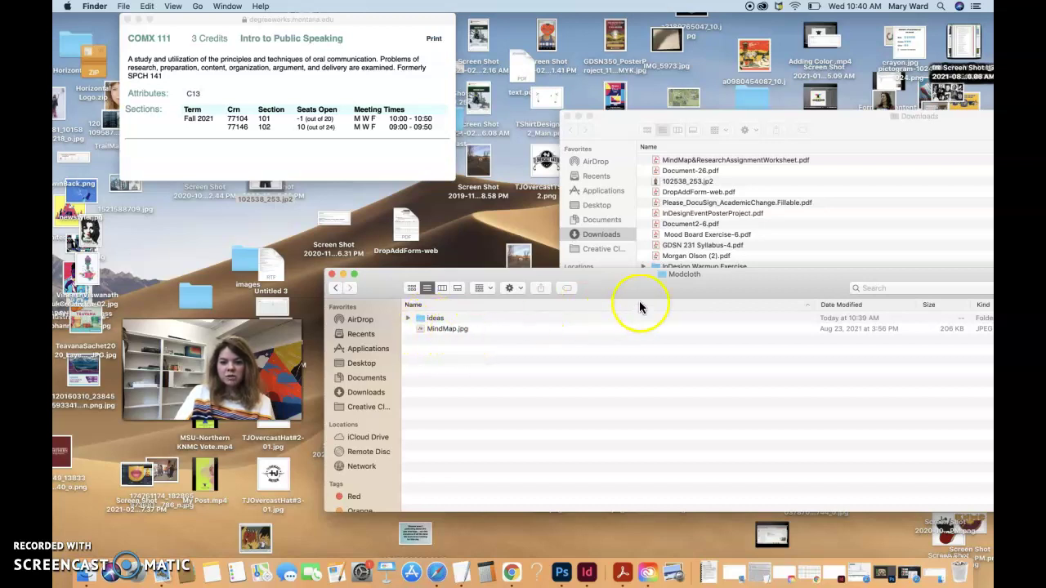
double_click(433, 318)
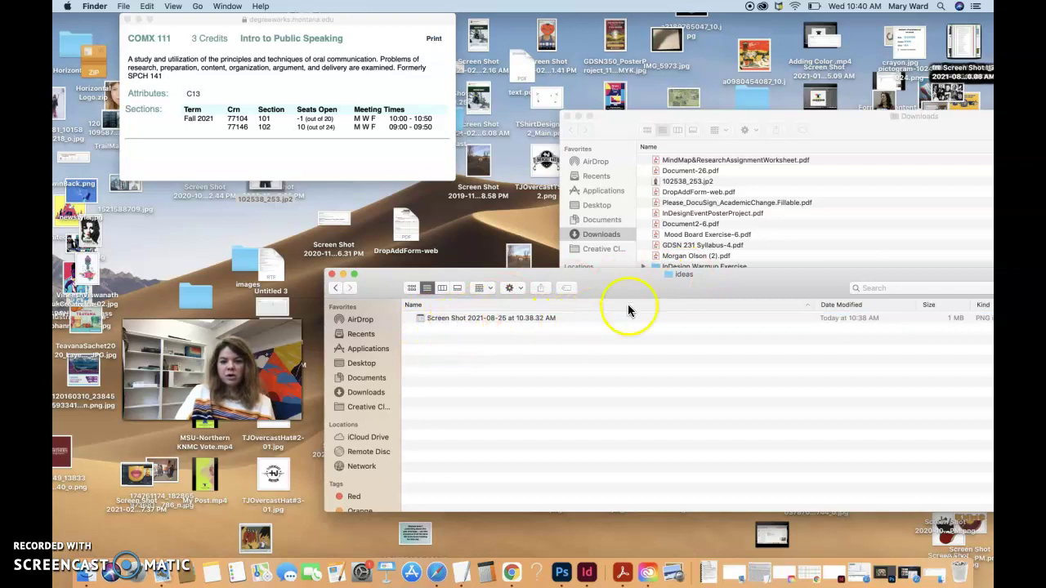
click(335, 288)
Close the Modcloth and Downloads Finder windows
click(333, 275)
drag(608, 129, 567, 129)
click(525, 121)
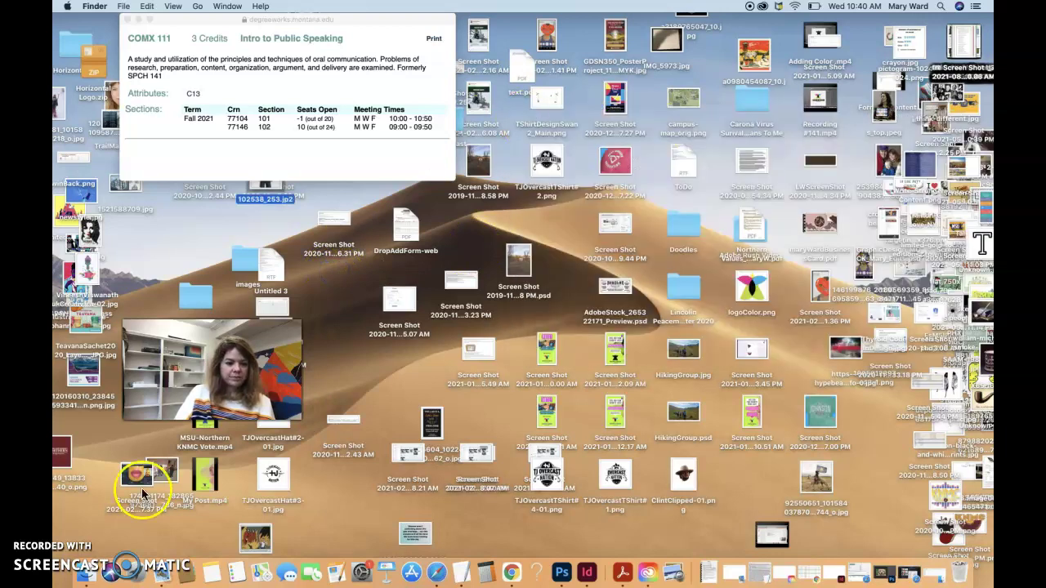